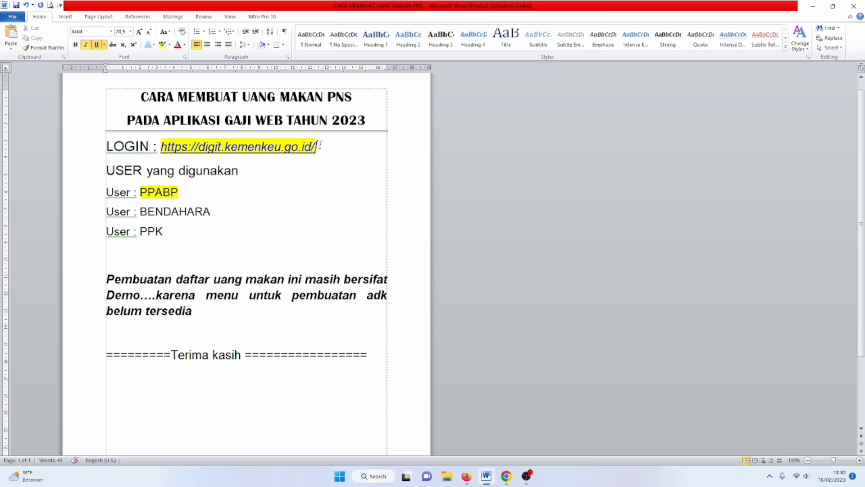
- Switch to Chrome and sign in to the Gaji KPPN Terpusat site with the prefilled PPABP user credentials
left_click(506, 476)
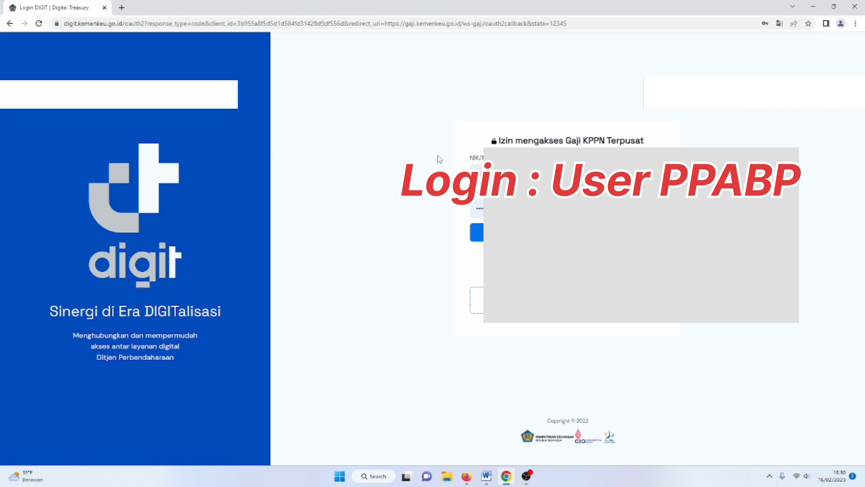
left_click(175, 24)
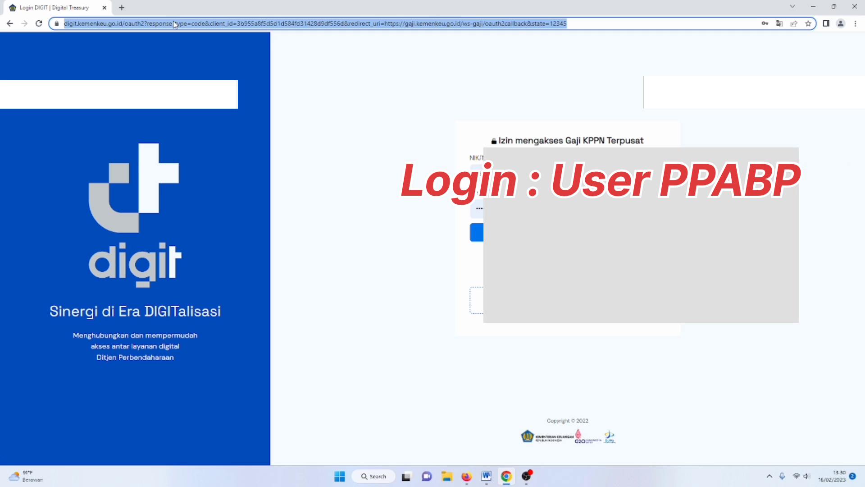
left_click(393, 175)
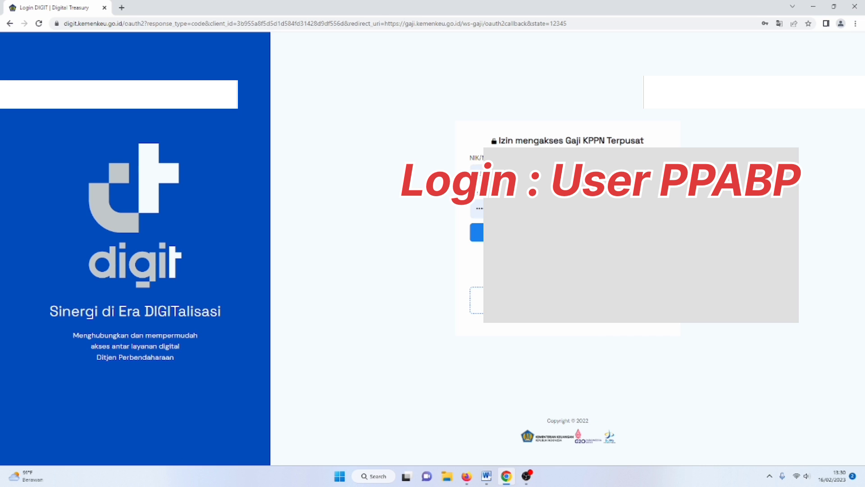
key("Return")
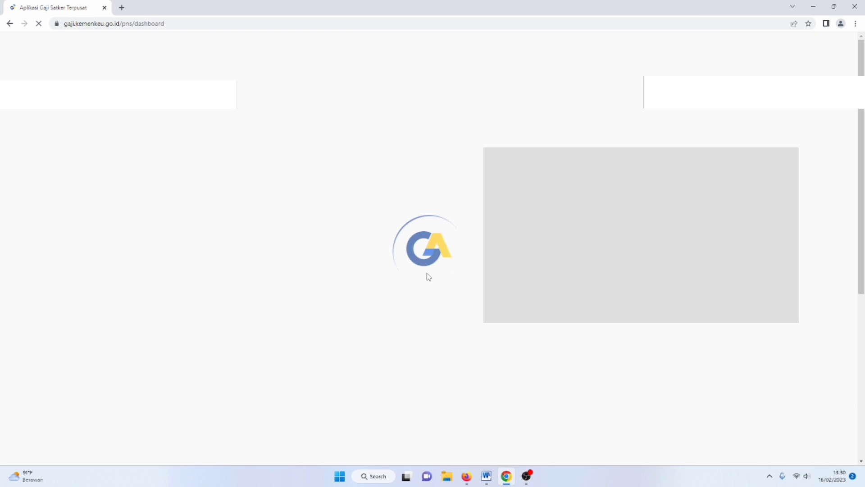
- Set BANK RAKYAT INDONESIA (419348 01) as the default anak satker
left_click(170, 67)
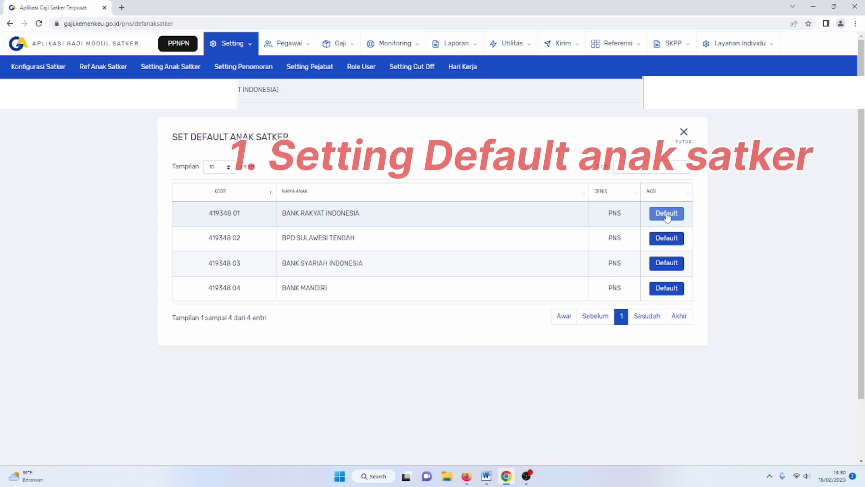
left_click(666, 213)
left_click(524, 105)
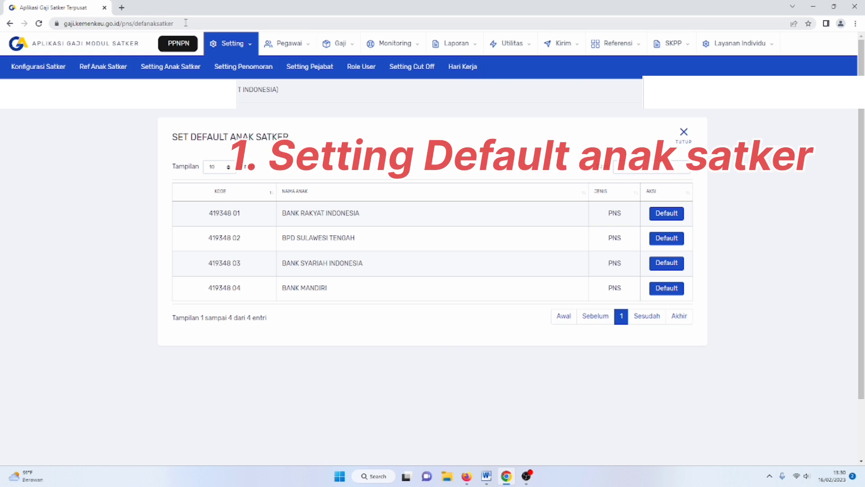
- Add a payment record in Proses Uang Makan for 01 Januari, Tahun 2023, and save it
left_click(346, 48)
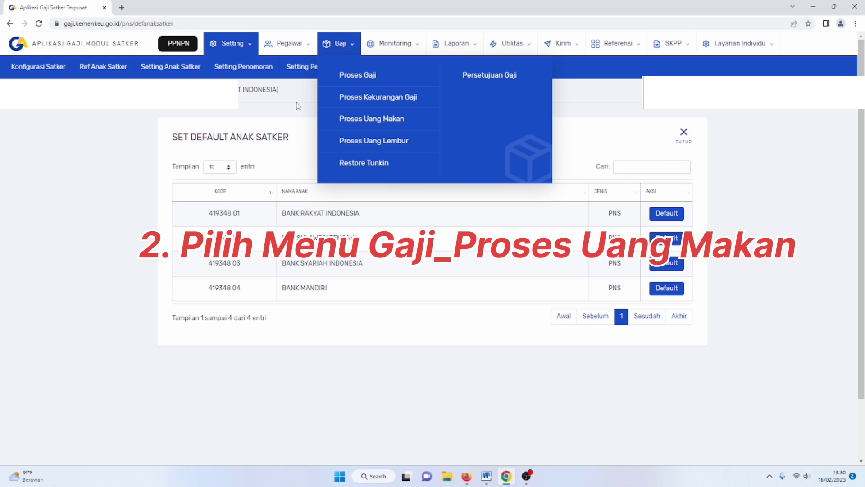
left_click(369, 119)
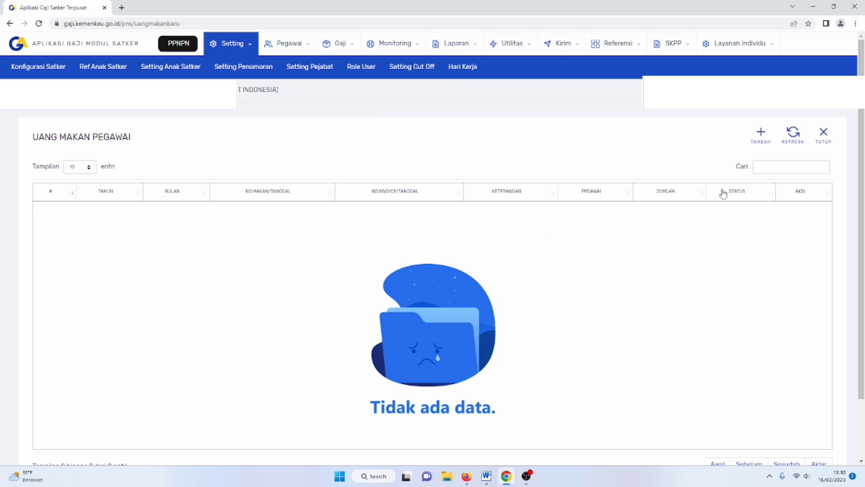
left_click(761, 139)
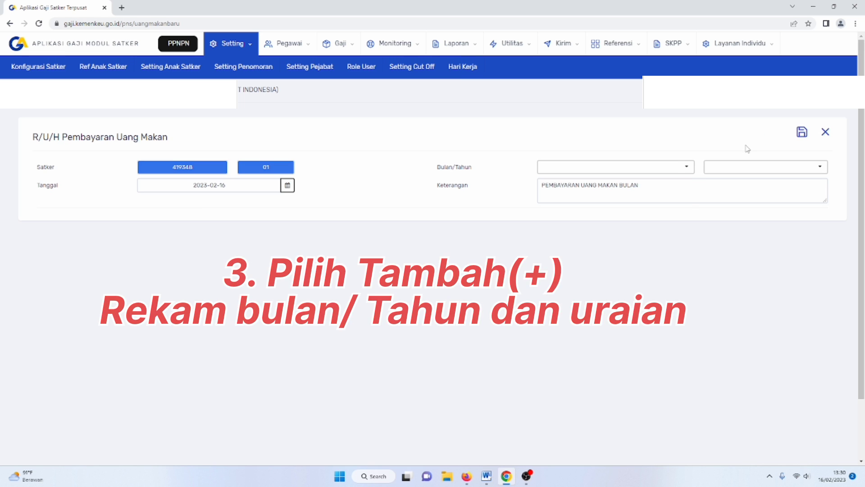
left_click(683, 167)
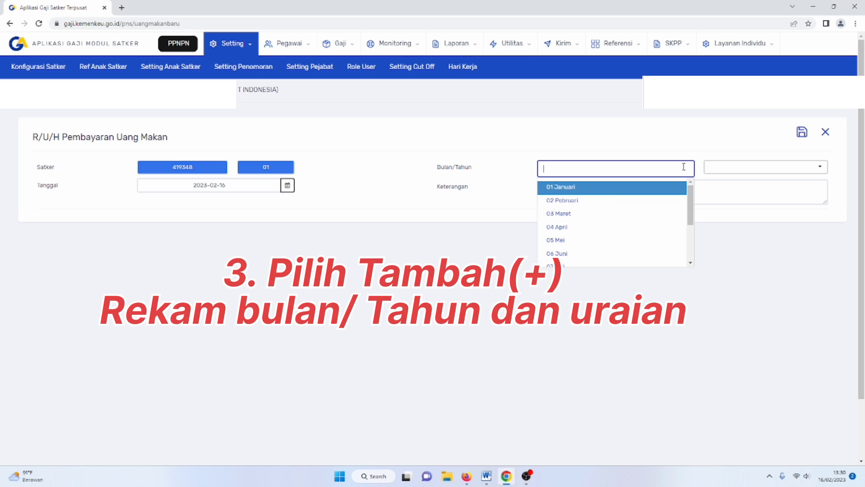
left_click(583, 188)
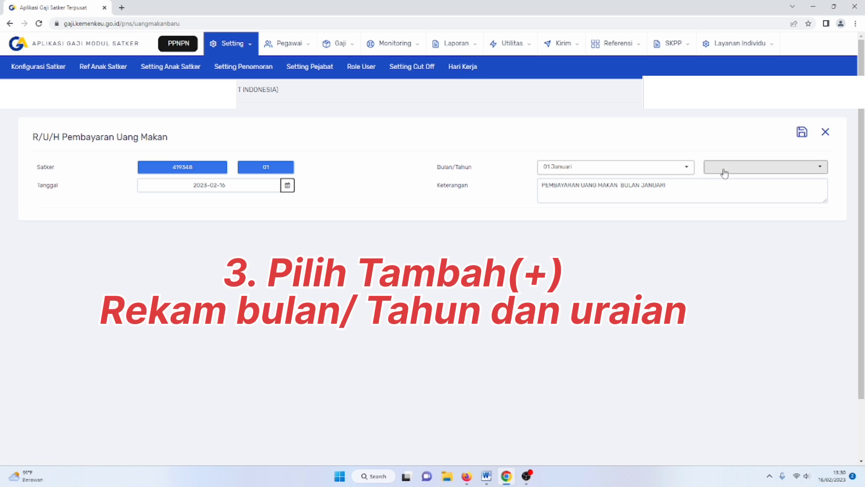
left_click(724, 173)
left_click(725, 187)
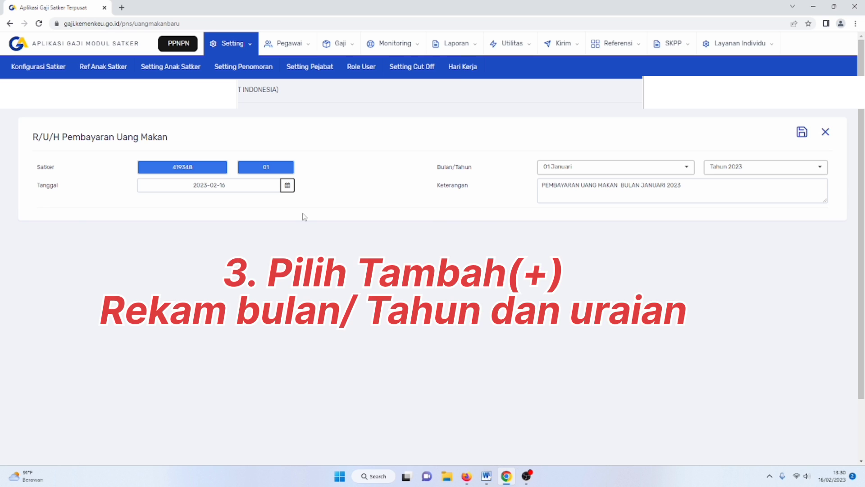
left_click(800, 135)
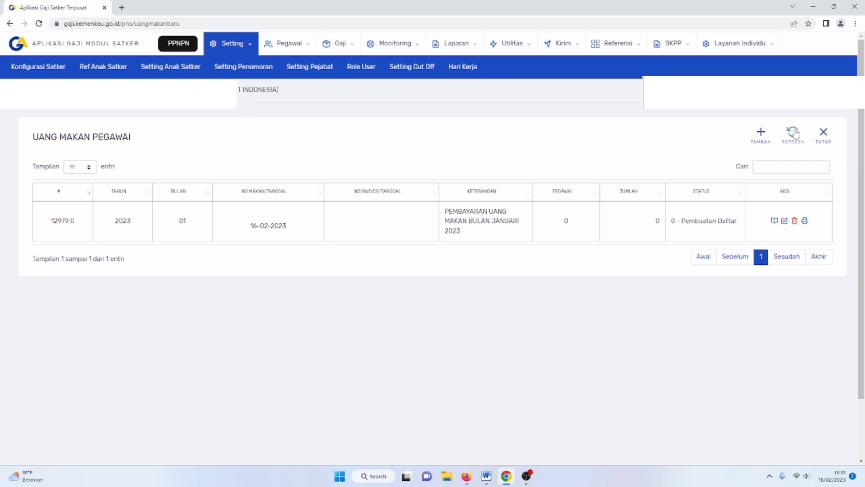
- Search the employee list by name and add two employees to the January 2023 meal allowance record
left_click(774, 221)
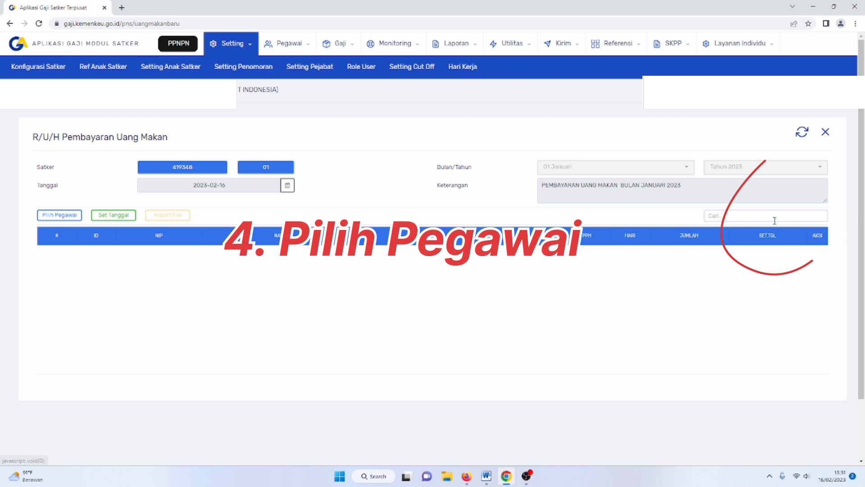
left_click(59, 215)
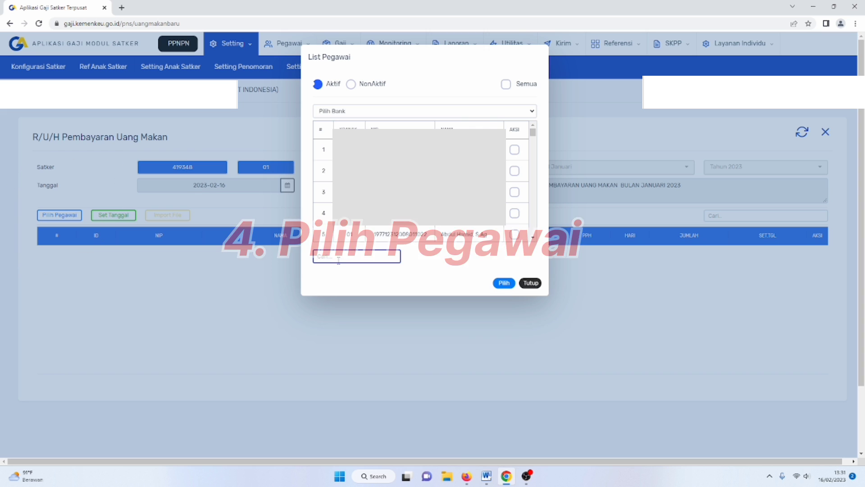
type("rahm")
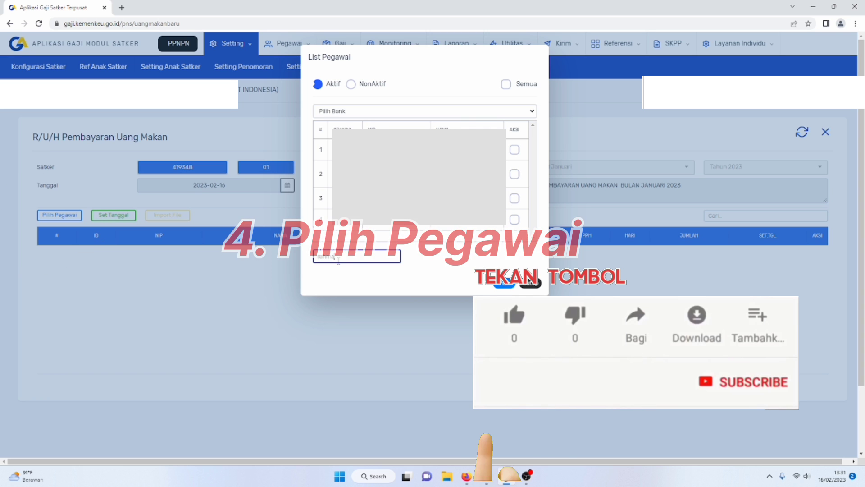
left_click(515, 220)
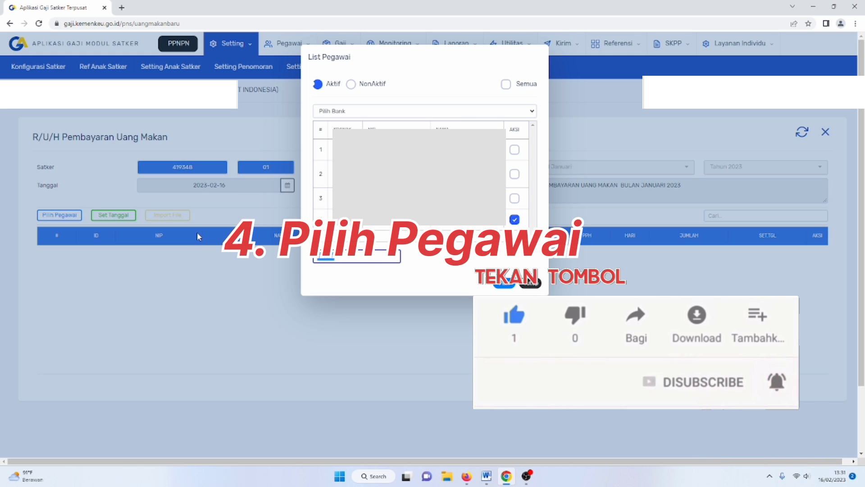
type("nurhaj")
type("ati")
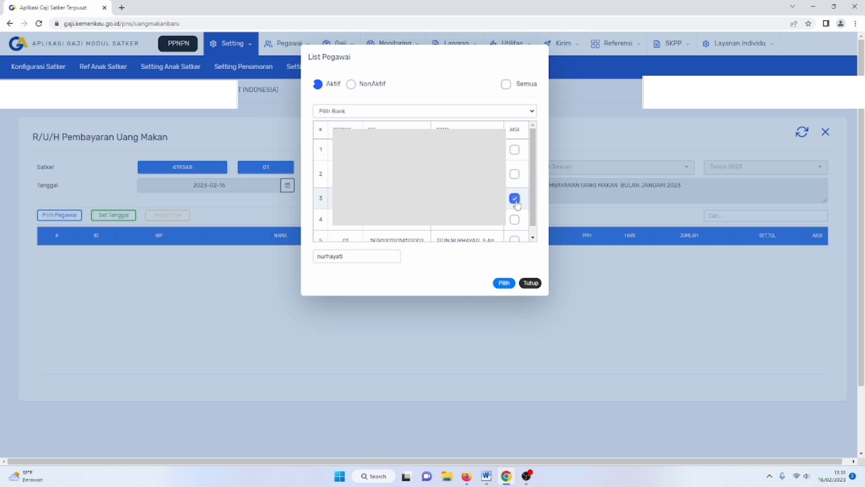
left_click(505, 283)
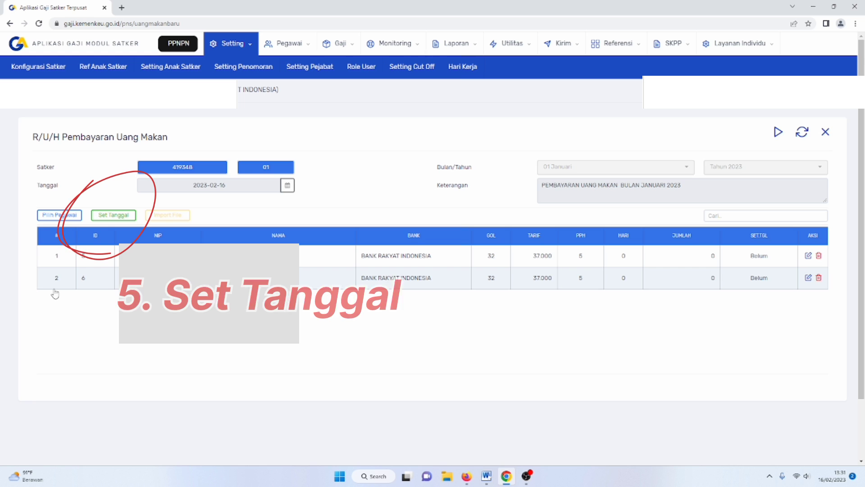
- Generate the meal allowance days for the listed employees with Set Tanggal and refresh the upload history
left_click(110, 216)
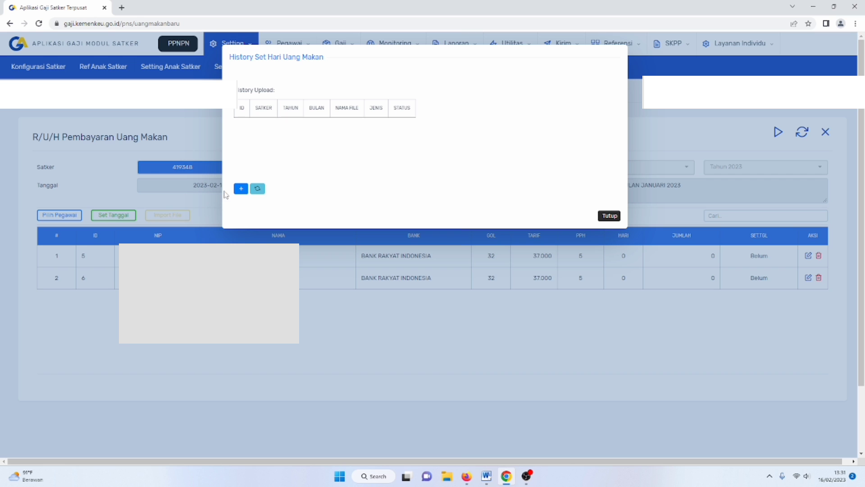
left_click(238, 190)
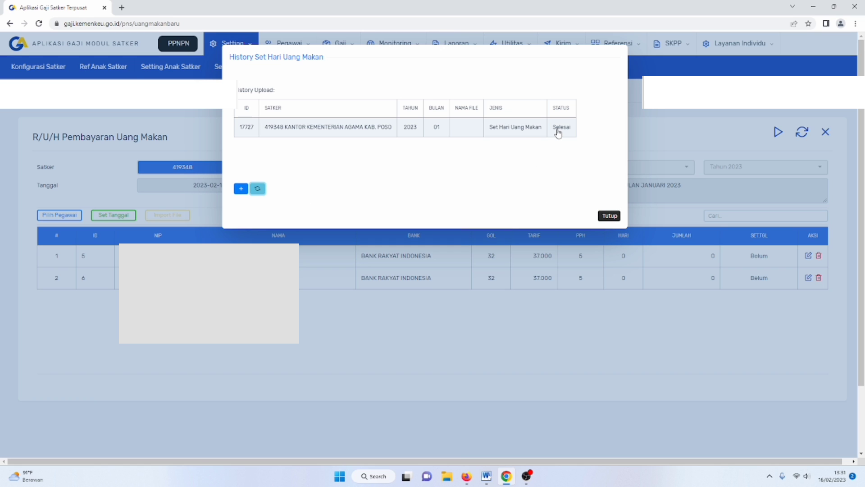
left_click(608, 216)
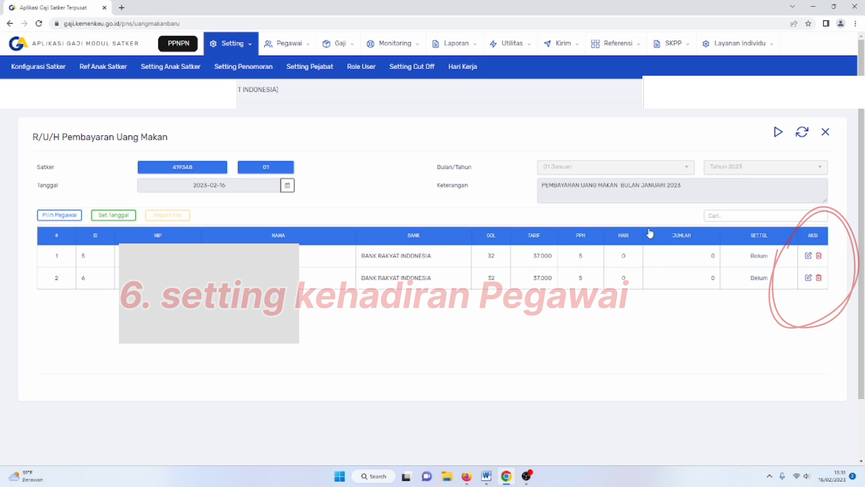
- Save the first employee's January attendance dates with 02-01-2023 set to Dapat
left_click(808, 256)
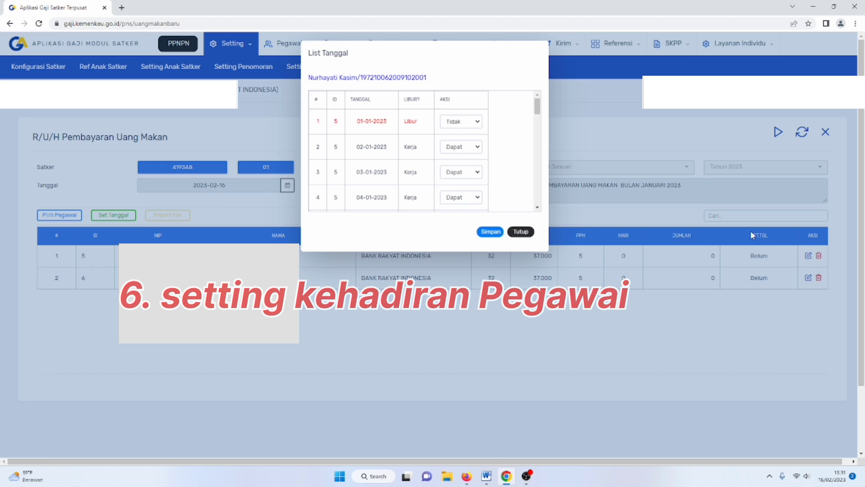
left_click(463, 126)
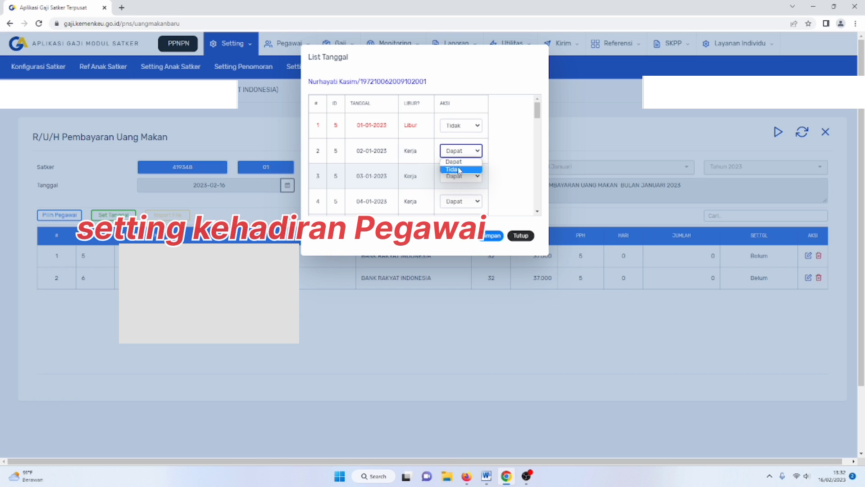
left_click(460, 162)
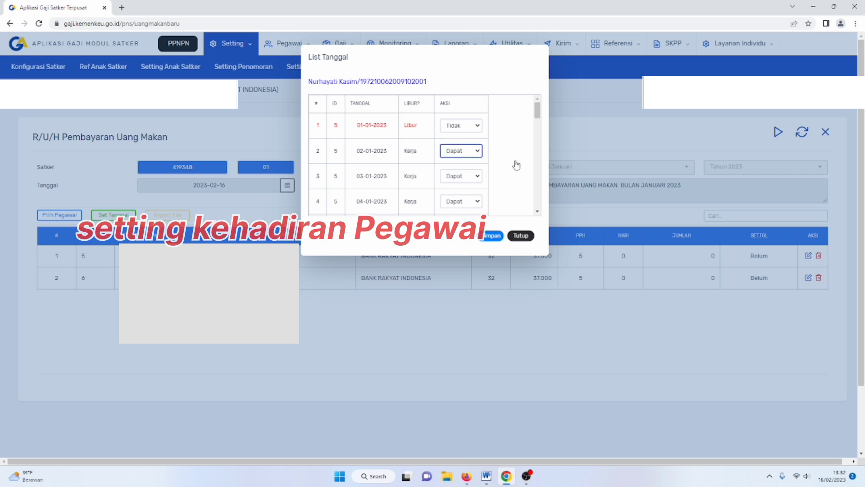
left_click(490, 237)
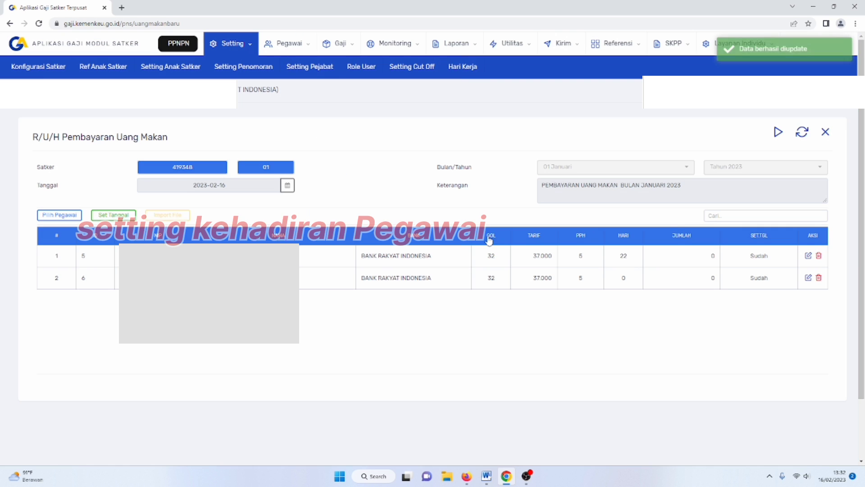
- Set 03-01-2023 to Tidak in the second employee's attendance dates and save them
left_click(808, 277)
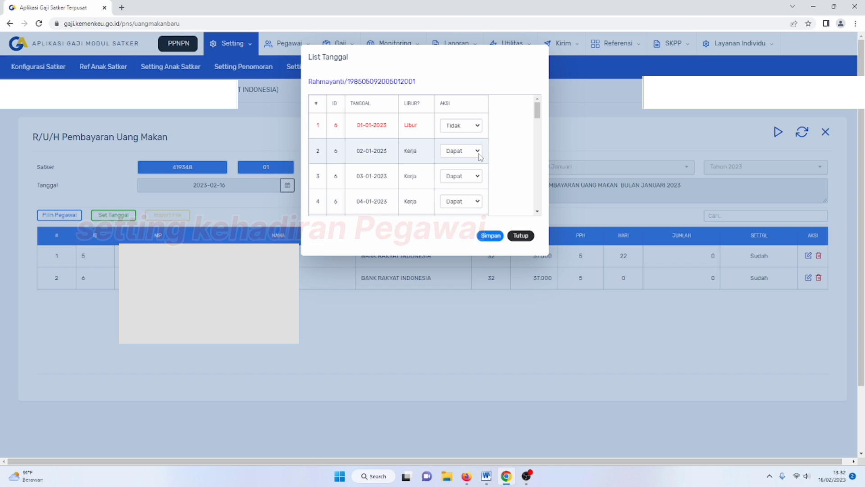
left_click(473, 176)
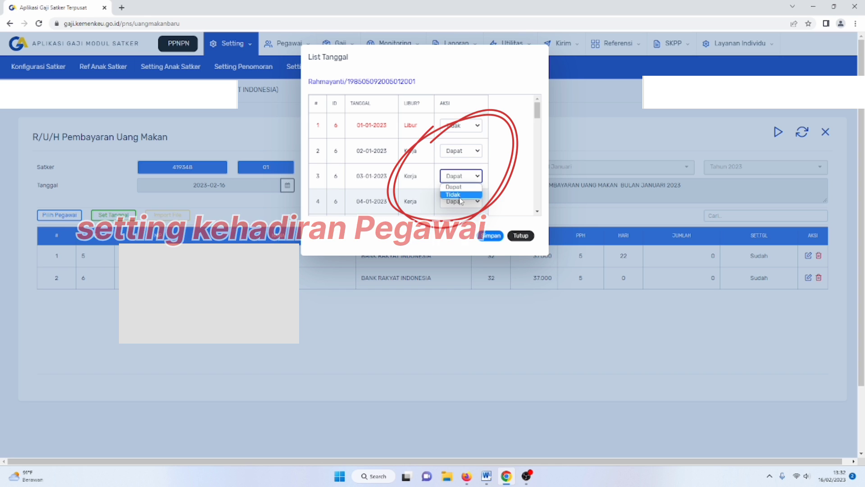
left_click(463, 200)
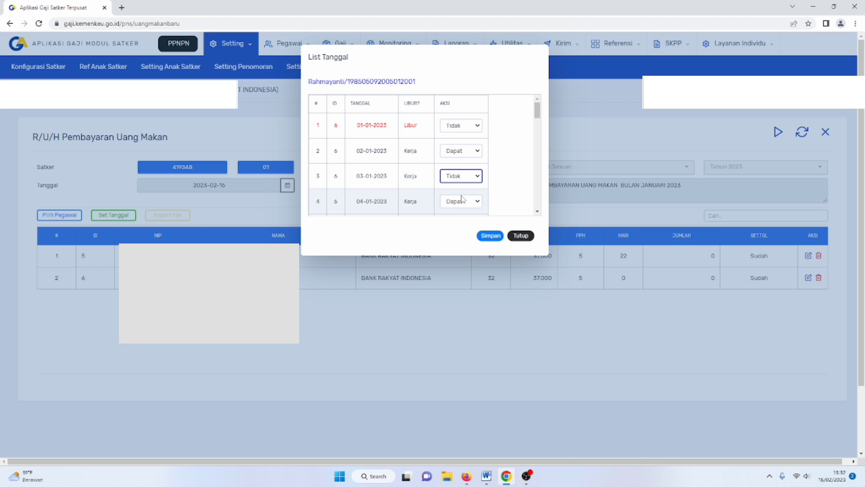
left_click(490, 237)
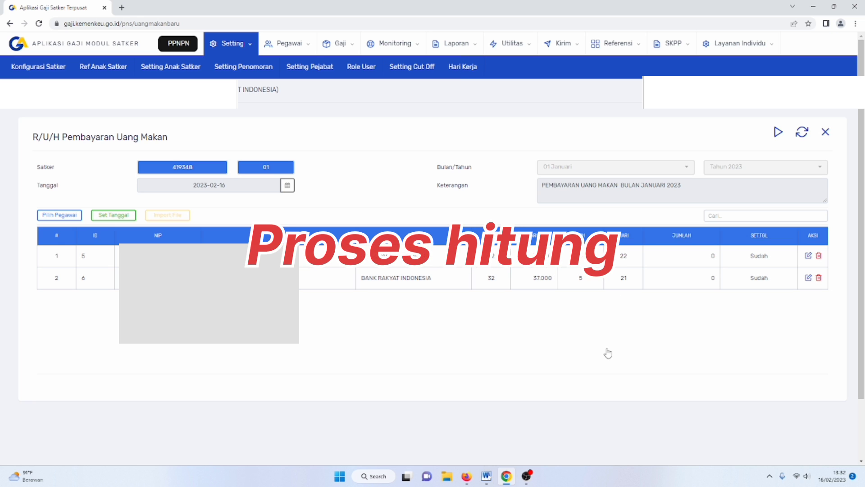
- Run the calculation for the January 2023 meal allowance record and refresh the list to update its status
left_click(778, 133)
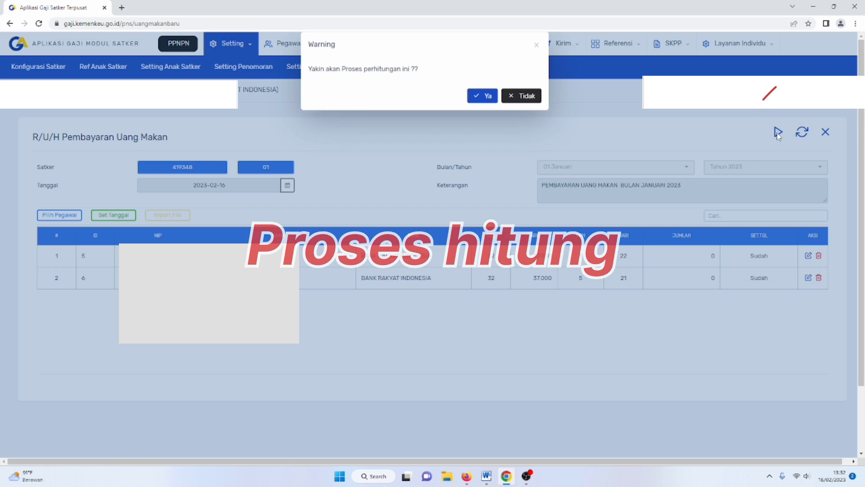
left_click(487, 110)
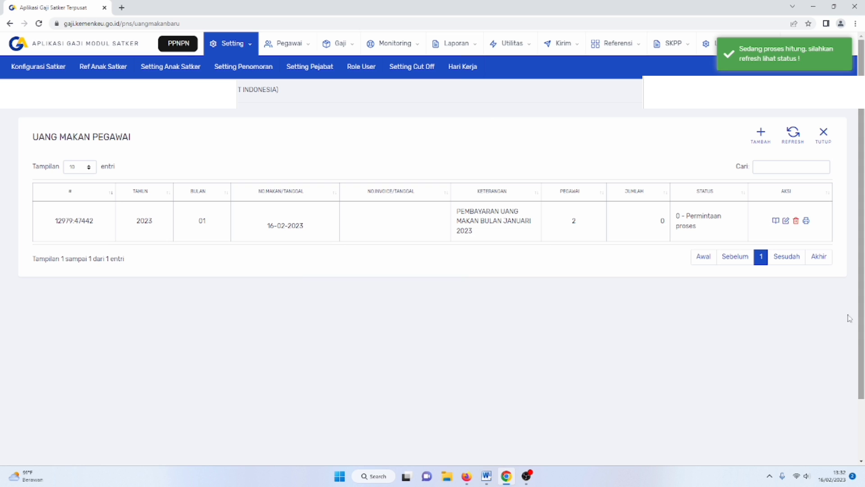
left_click(807, 222)
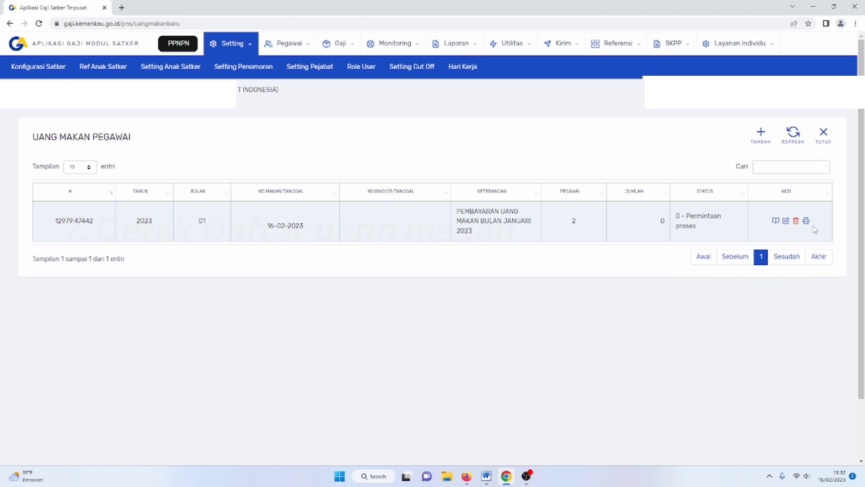
left_click(793, 137)
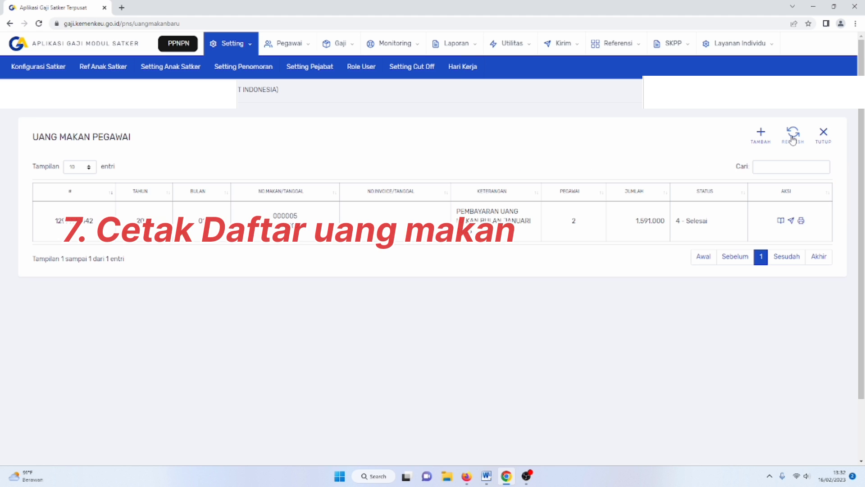
- Process the Nominatif dan Rekap, SSP Uang Makan and Slip Uang Makan printouts for the January 2023 record and refresh their status
left_click(800, 220)
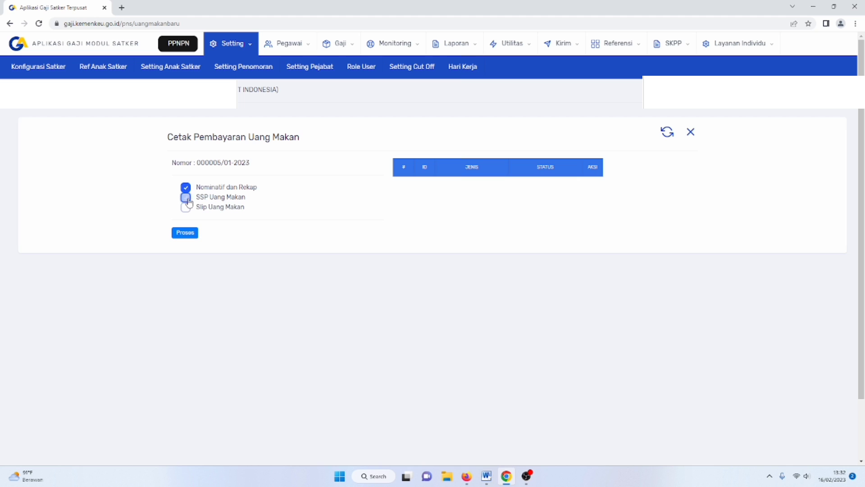
left_click(185, 233)
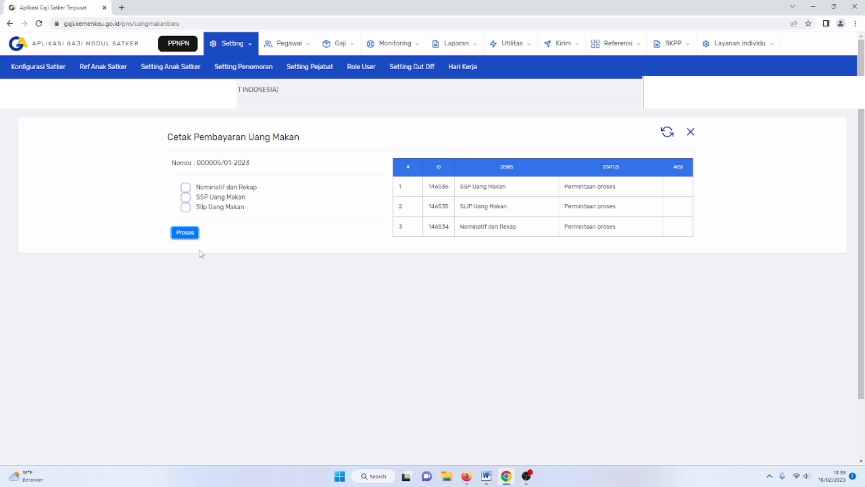
left_click(667, 133)
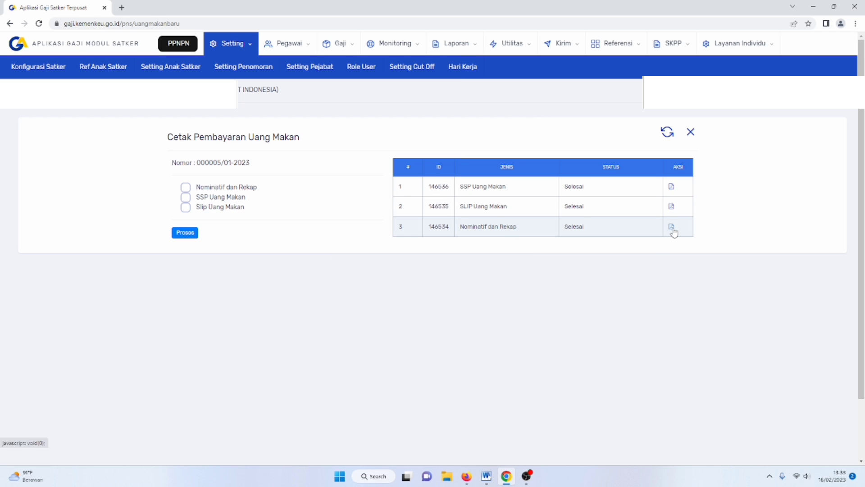
- View the Nominatif dan Rekap PDF of the meal allowance calculation, then close it and the print page
left_click(673, 230)
left_click(78, 454)
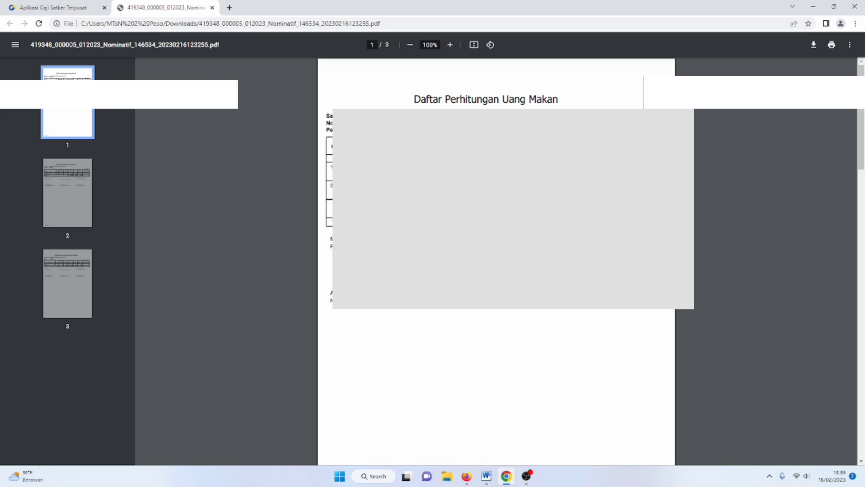
left_click(211, 7)
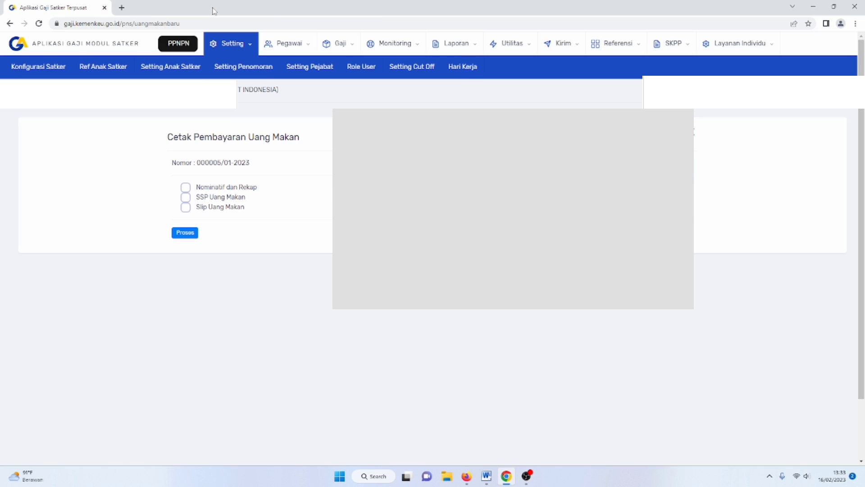
left_click(690, 131)
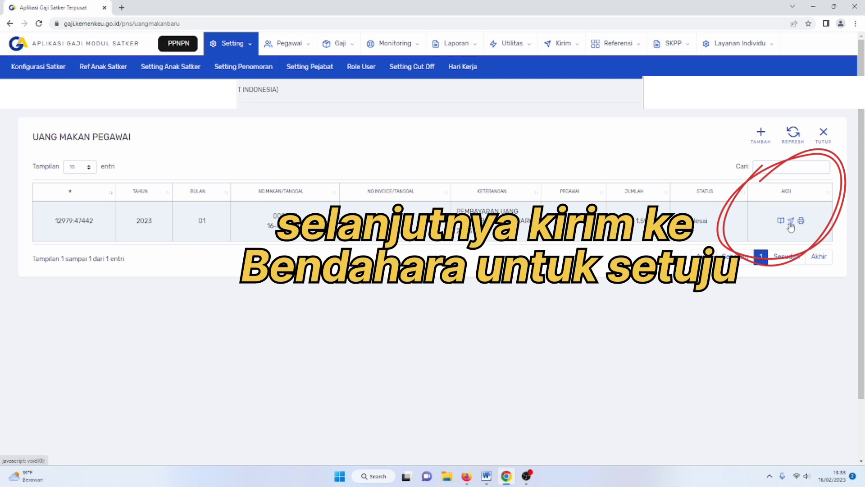
- Send the January 2023 meal allowance record to the Bendahara for approval
left_click(790, 222)
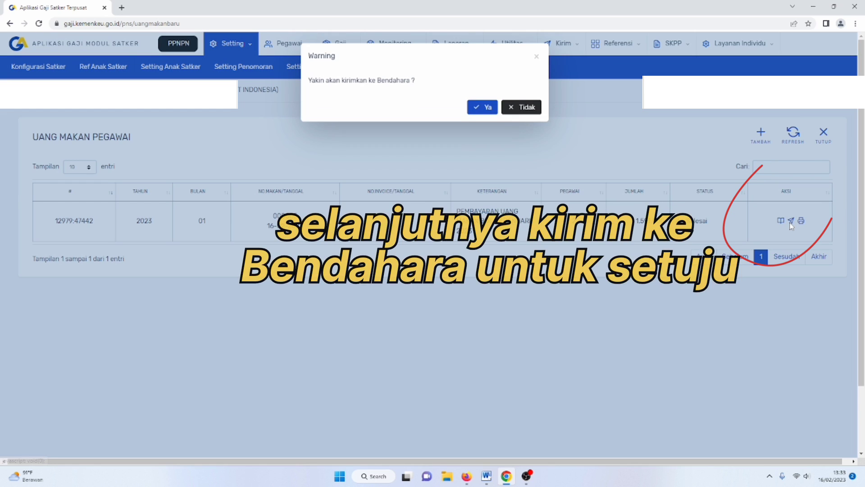
left_click(487, 109)
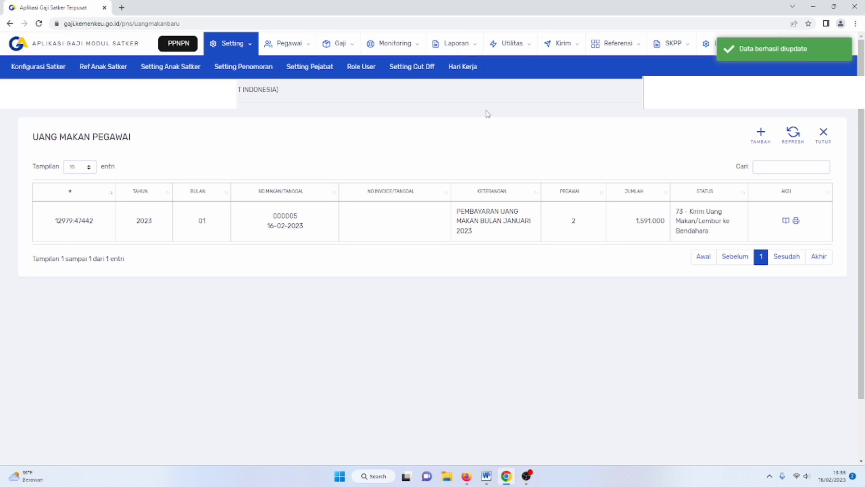
- Sign in to the payroll application with the Bendahara user's saved ID and account password
mouse_move(752, 117)
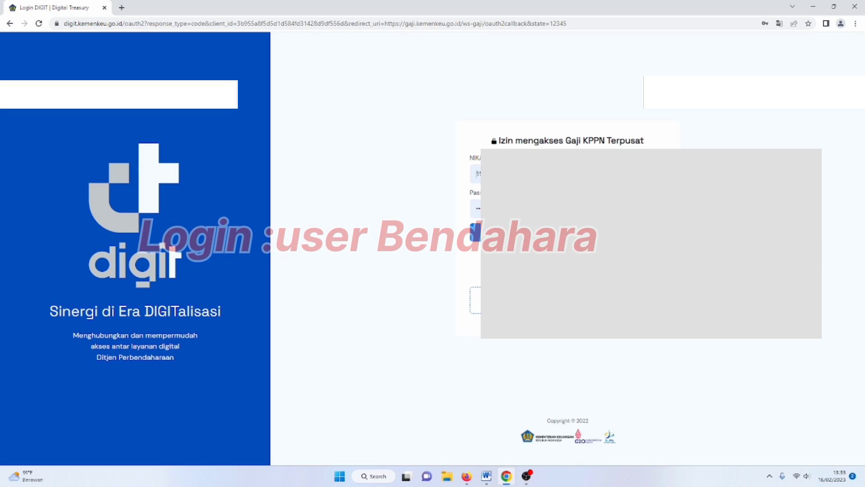
left_click(475, 173)
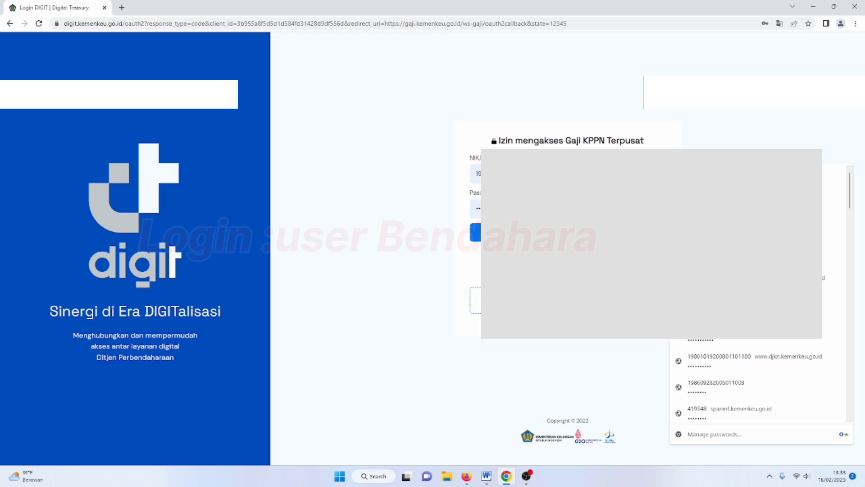
left_click(401, 172)
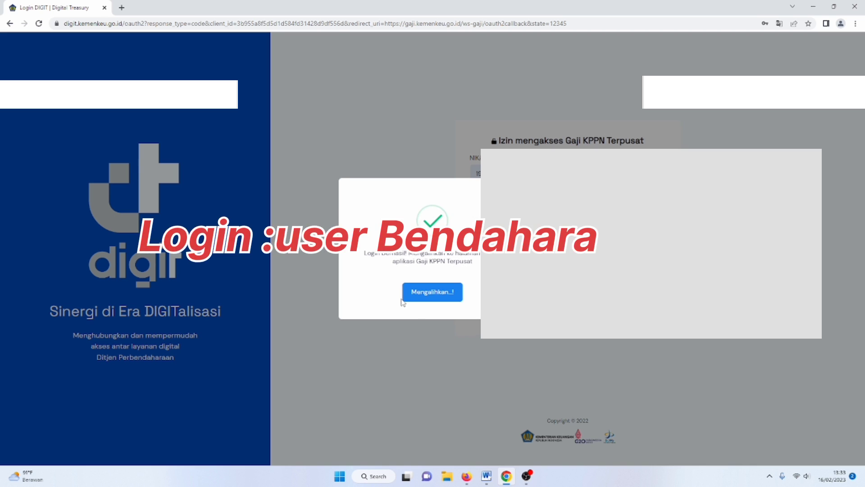
left_click(421, 294)
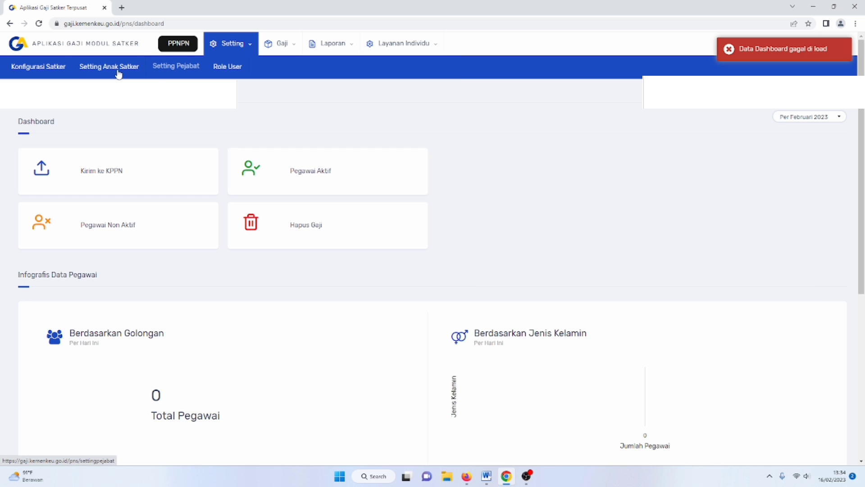
- Set 419348 01 BANK RAKYAT INDONESIA as the default anak satker for the Bendahara user
left_click(135, 69)
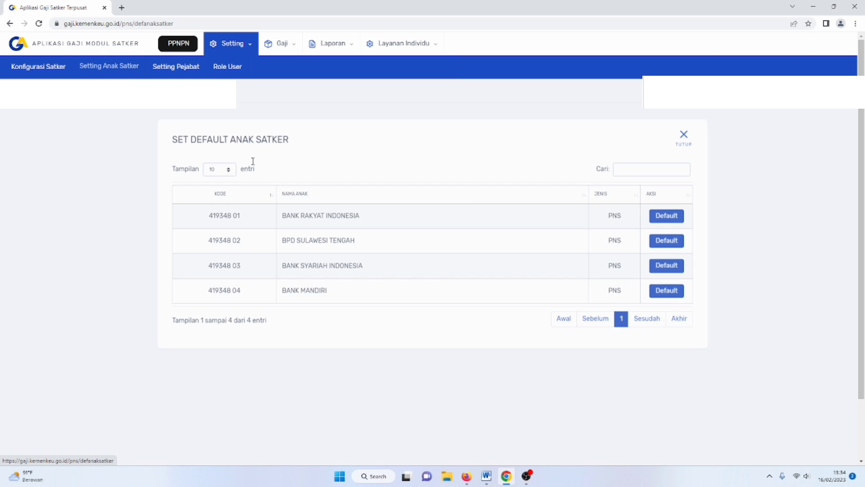
left_click(663, 218)
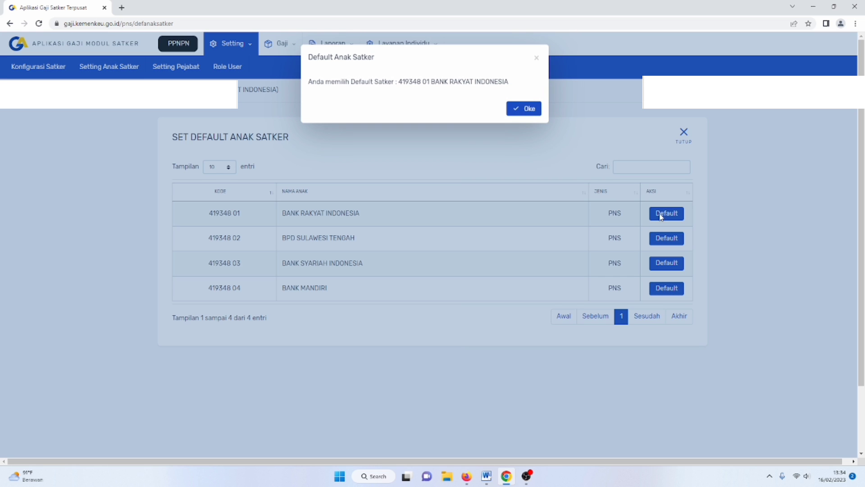
left_click(531, 110)
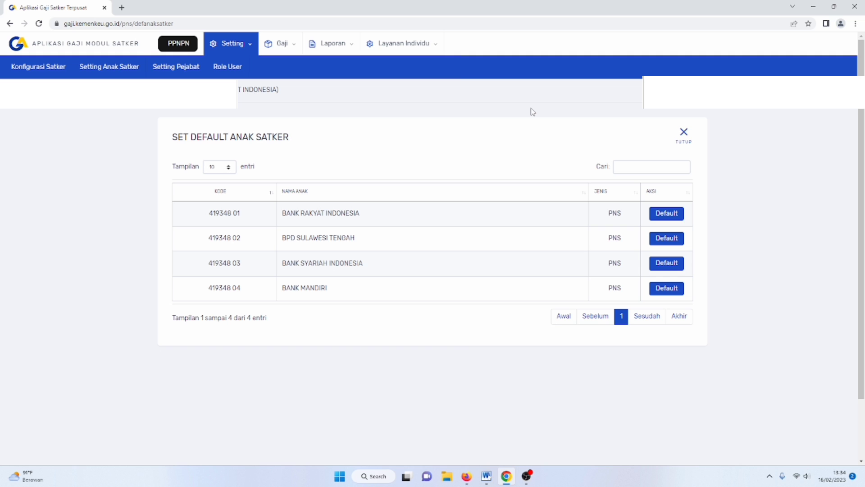
- Approve the January 2023 record in Proses Uang Makan as Bendahara and send it to the PPK
left_click(288, 45)
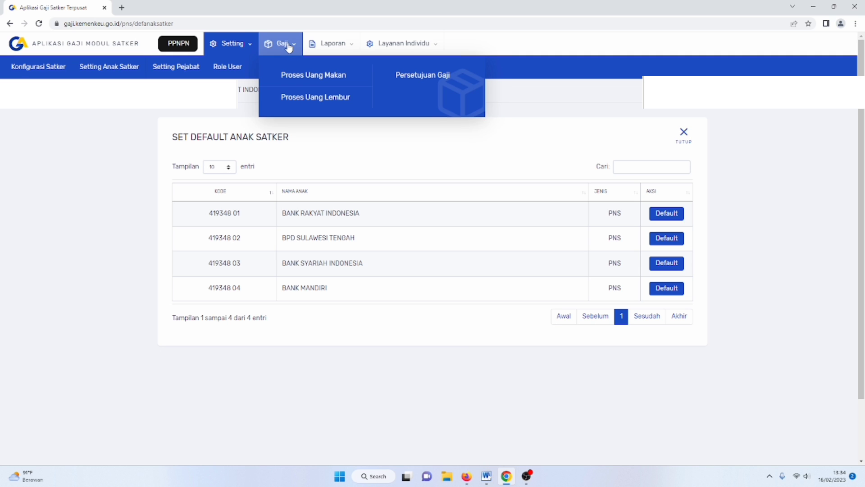
left_click(313, 81)
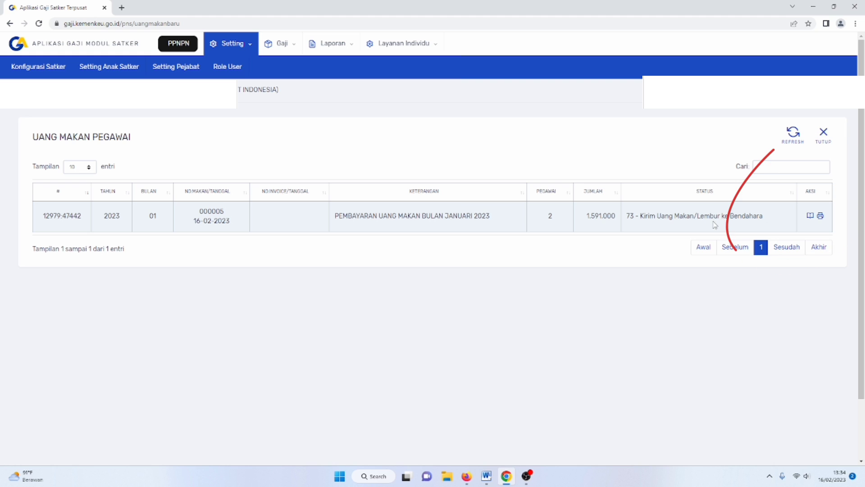
left_click(810, 215)
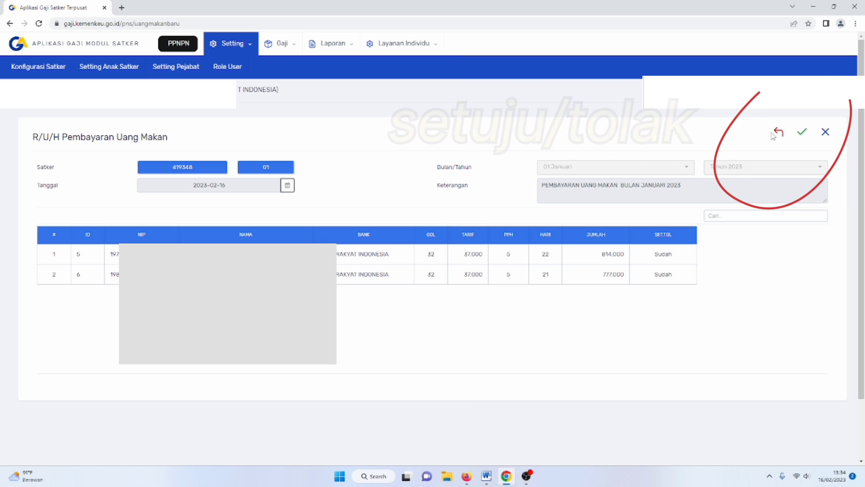
left_click(801, 135)
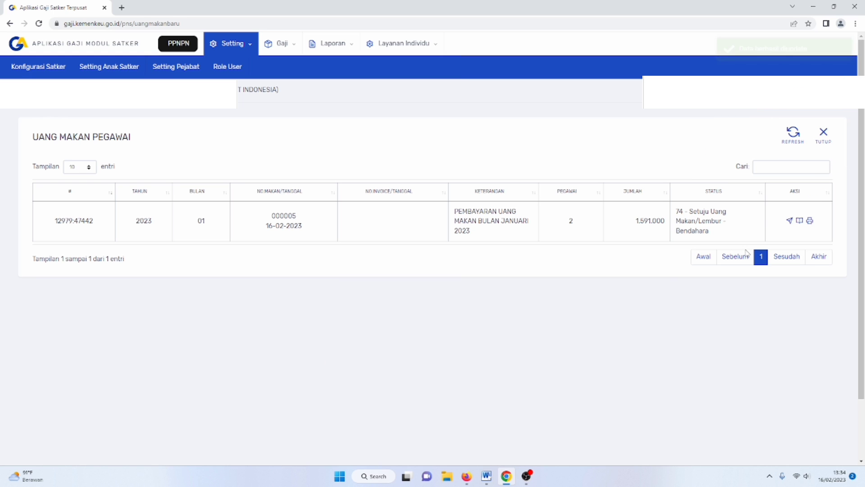
left_click(788, 221)
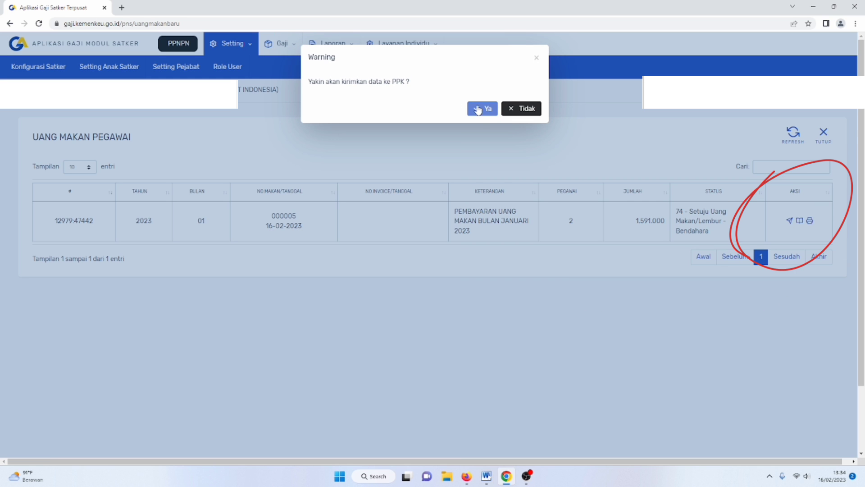
left_click(484, 109)
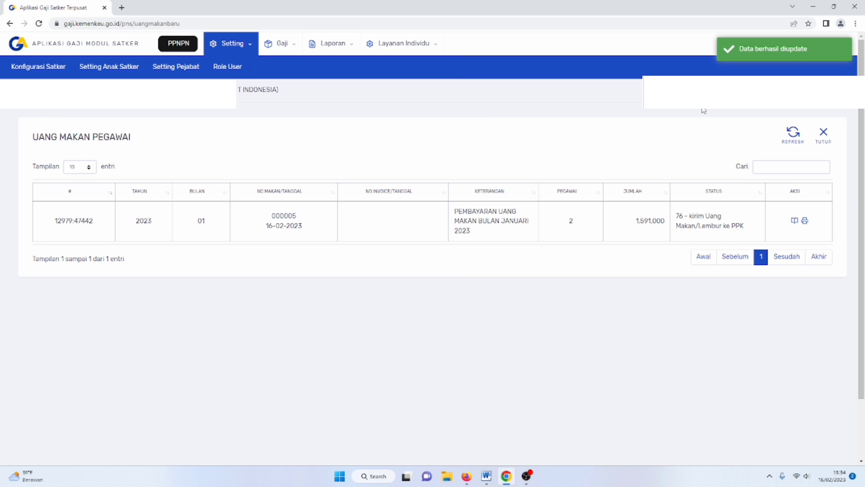
- Sign in as the PPK user and set 419348 01 BANK RAKYAT INDONESIA as the default anak satker
mouse_move(803, 186)
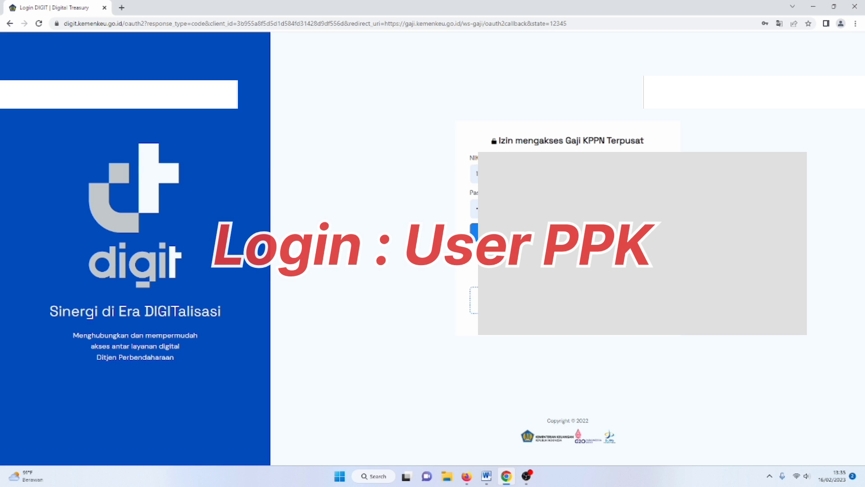
key("Return")
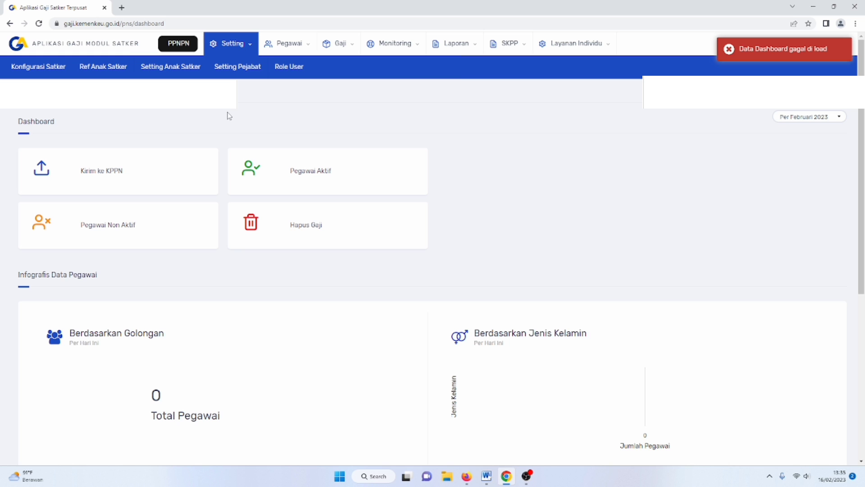
left_click(171, 68)
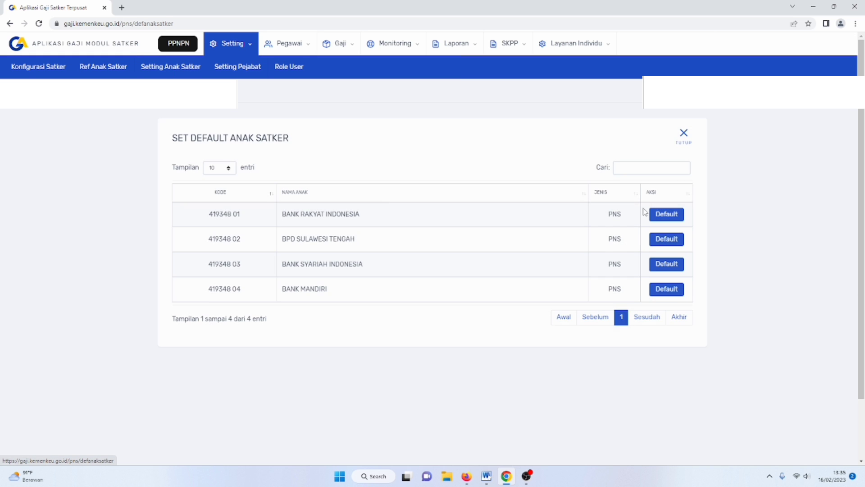
left_click(668, 214)
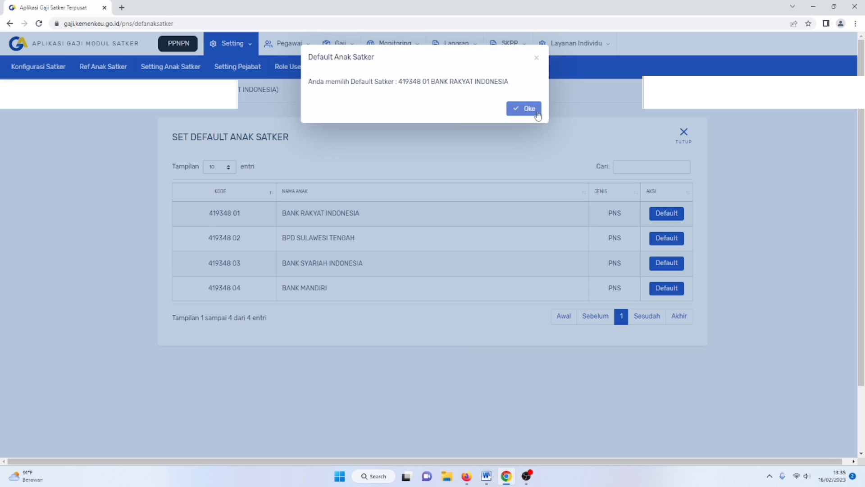
left_click(537, 113)
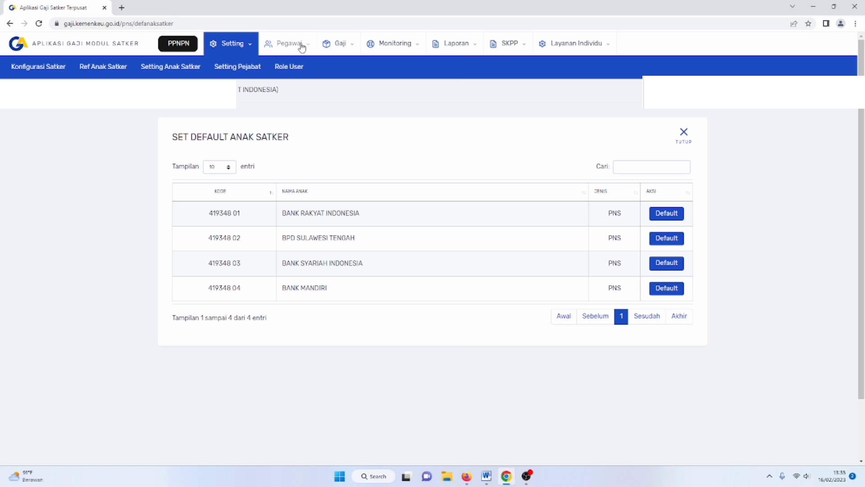
- Open the January 2023 record in Proses Uang Makan and approve it as PPK
left_click(351, 50)
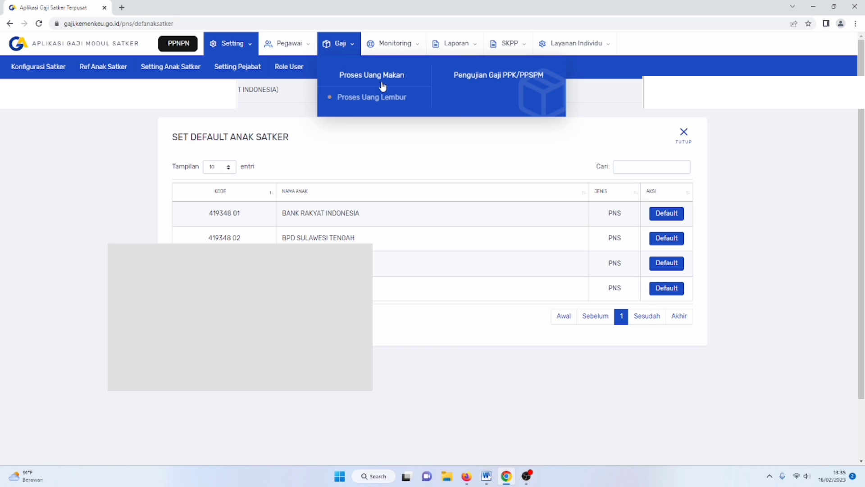
left_click(383, 81)
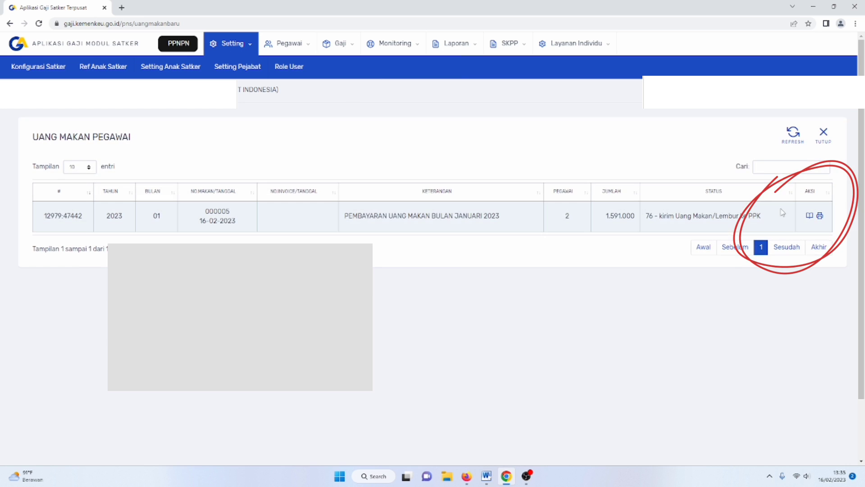
left_click(808, 218)
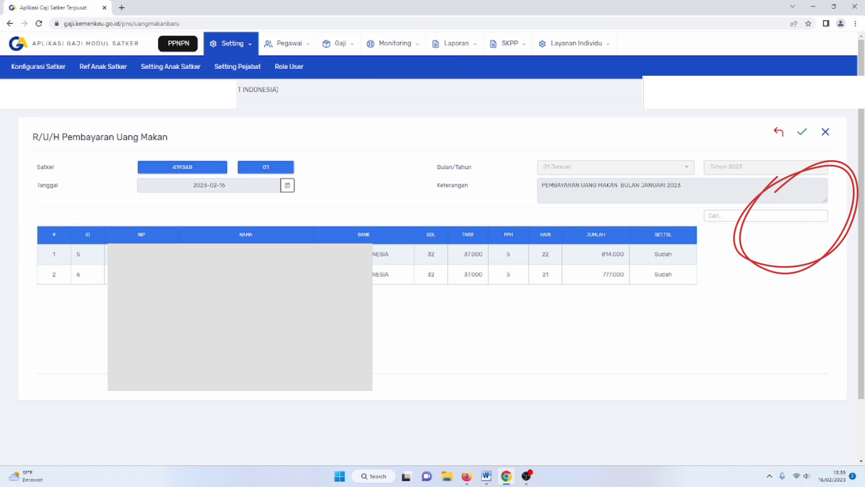
left_click(801, 133)
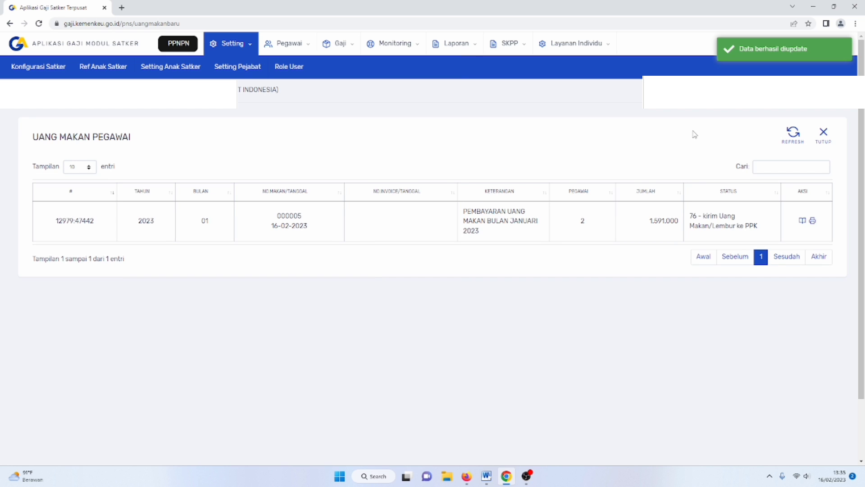
- Reprint the Nominatif dan Rekap for the January 2023 meal allowance, view the newest PDF and close it
left_click(812, 222)
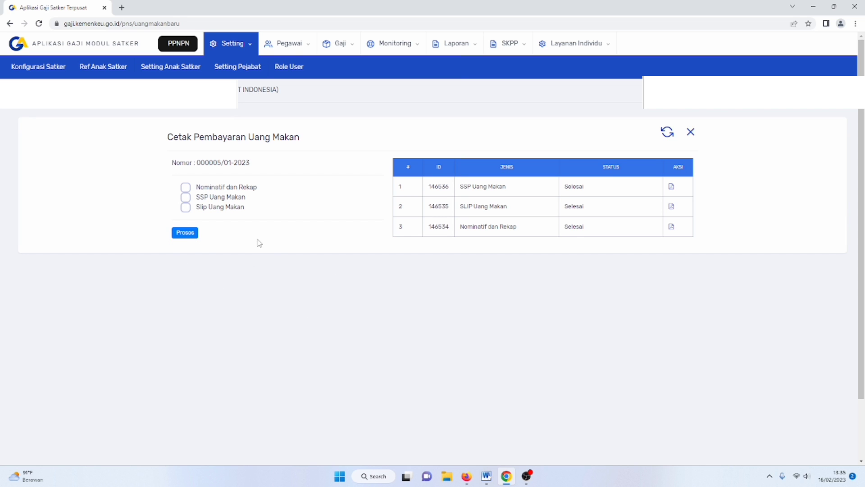
left_click(667, 131)
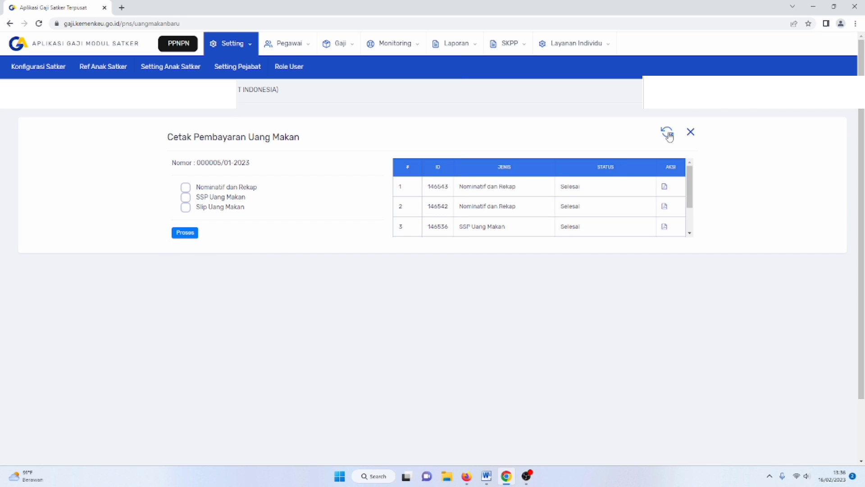
left_click(664, 188)
left_click(62, 454)
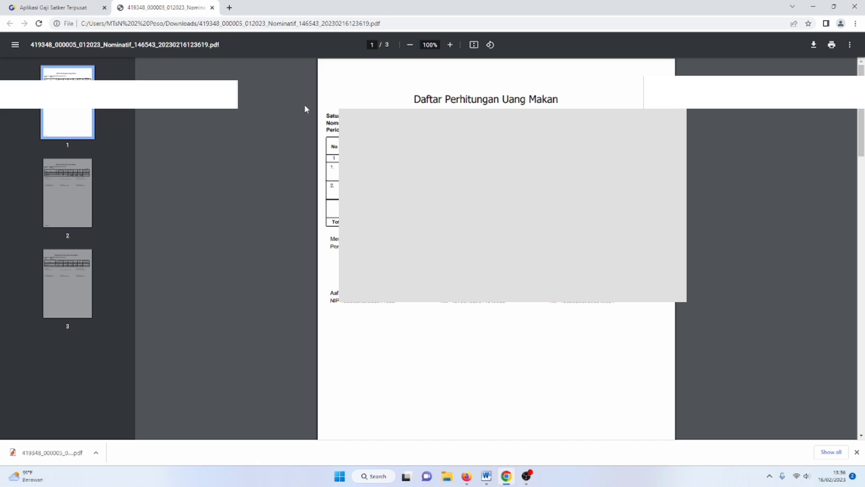
left_click(212, 7)
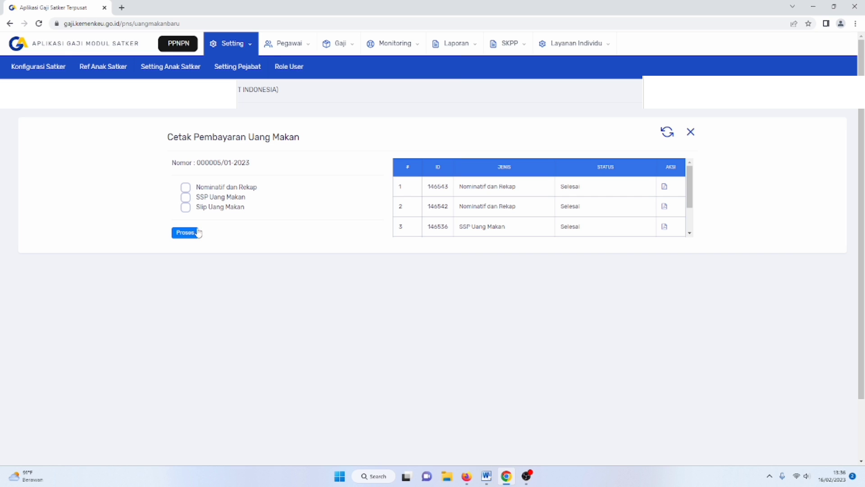
- Open the January 2023 meal allowance record as PPK, return it with Kembalikan, close the list and log out
left_click(628, 446)
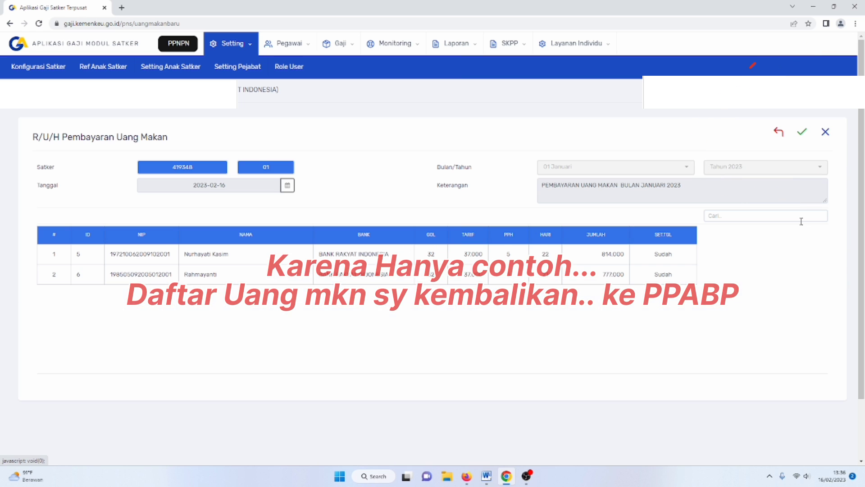
left_click(804, 224)
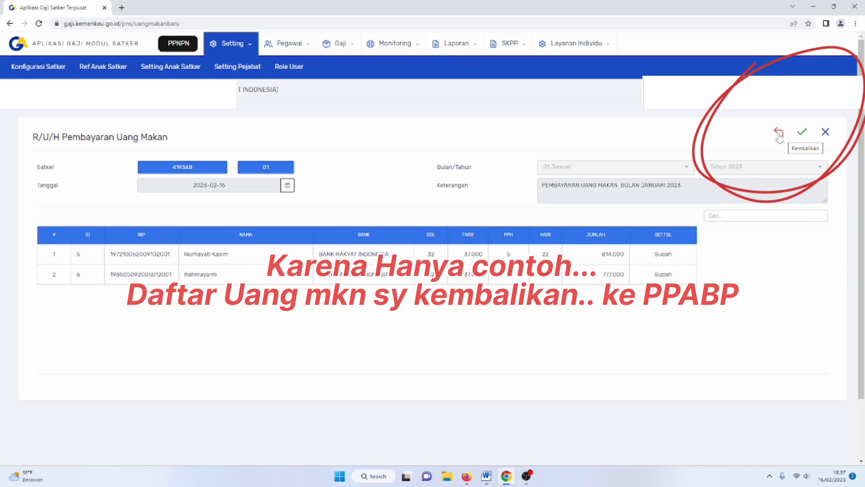
left_click(779, 134)
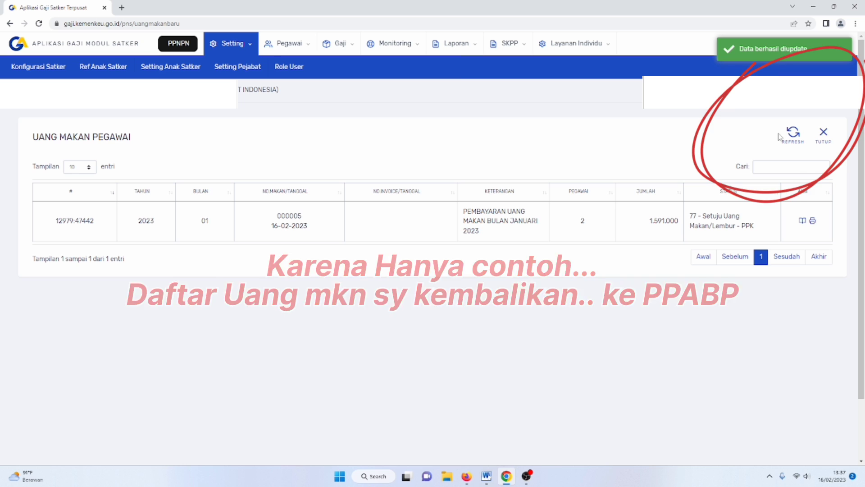
left_click(825, 135)
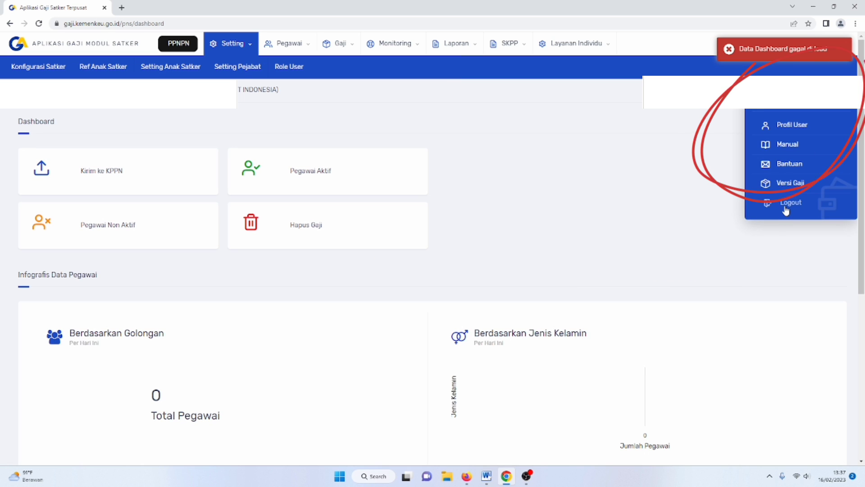
left_click(787, 208)
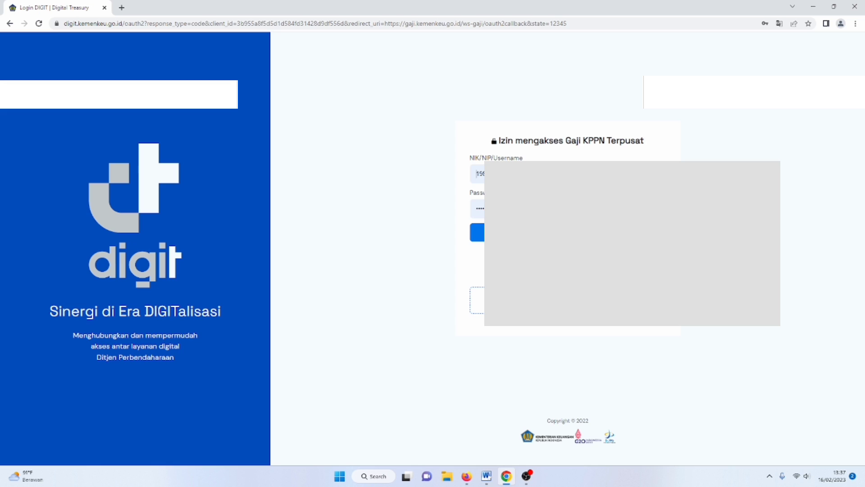
- Sign in as the PPABP user and set 419348 01 BANK RAKYAT INDONESIA as the default anak satker
left_click(457, 163)
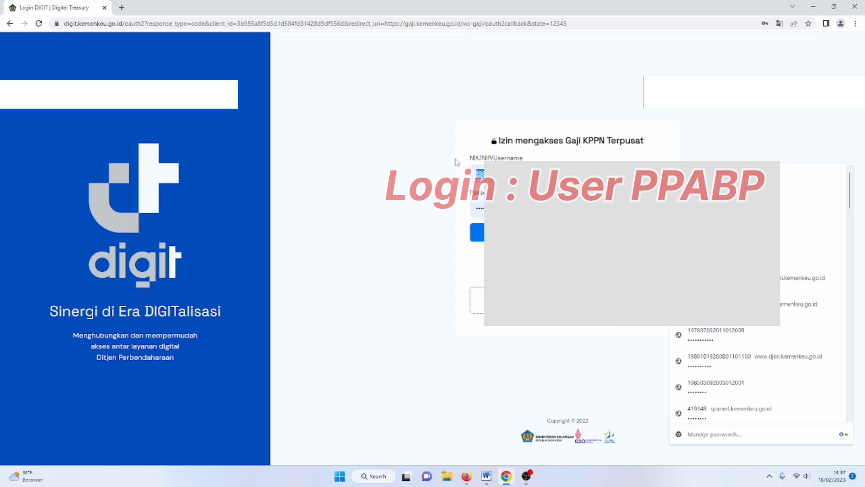
key("Escape")
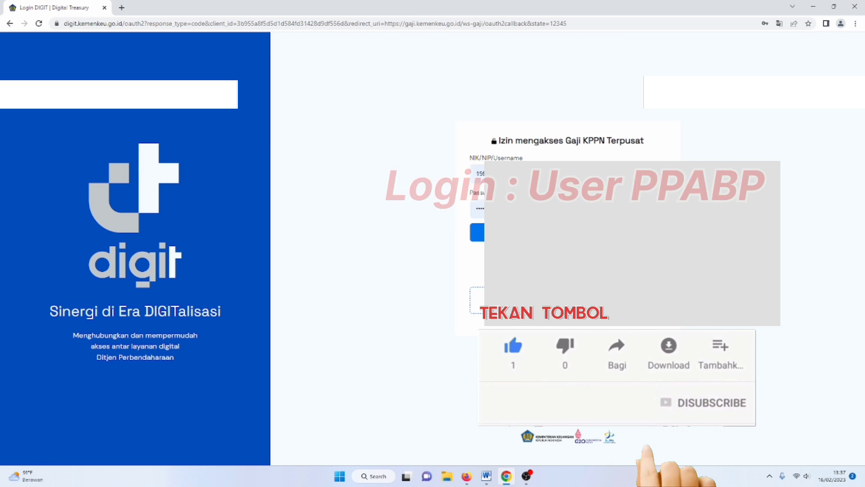
key("Return")
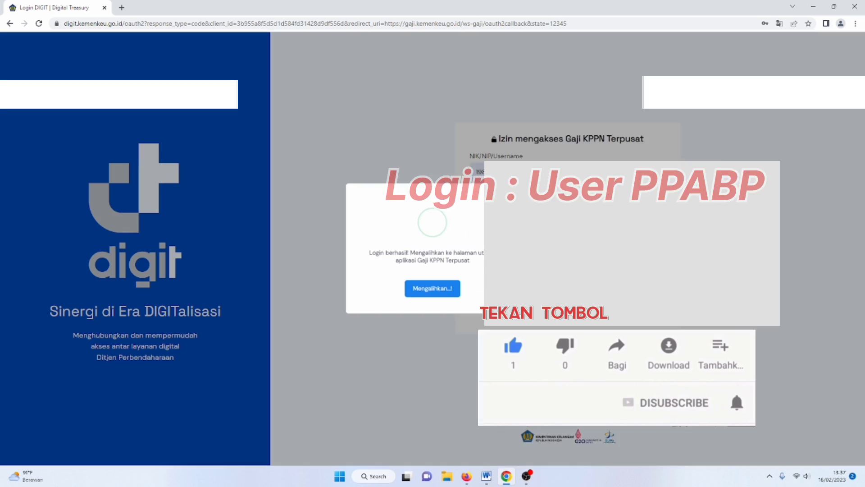
left_click(461, 300)
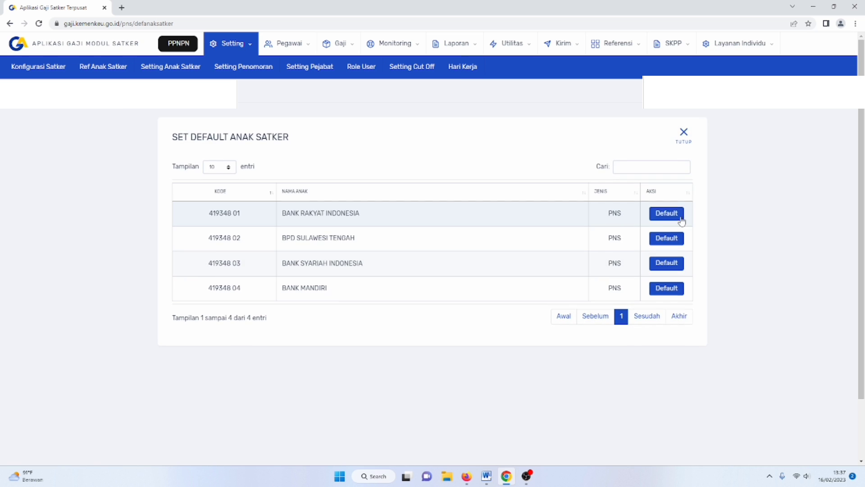
left_click(673, 217)
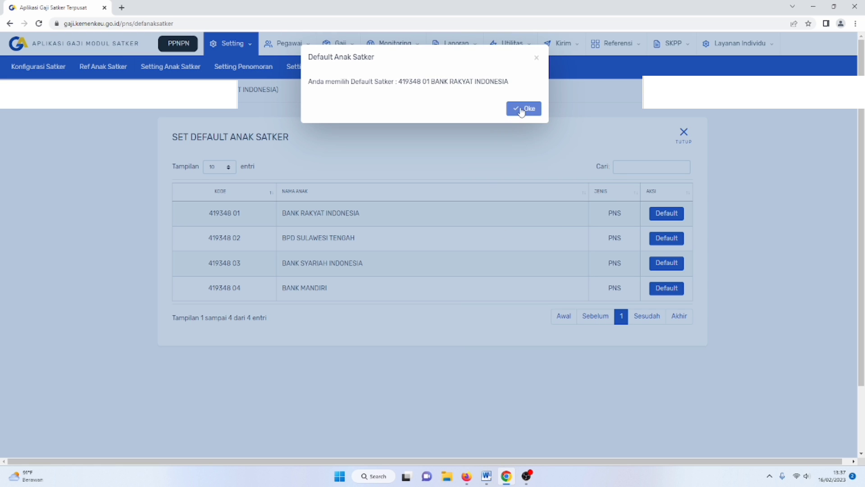
left_click(522, 109)
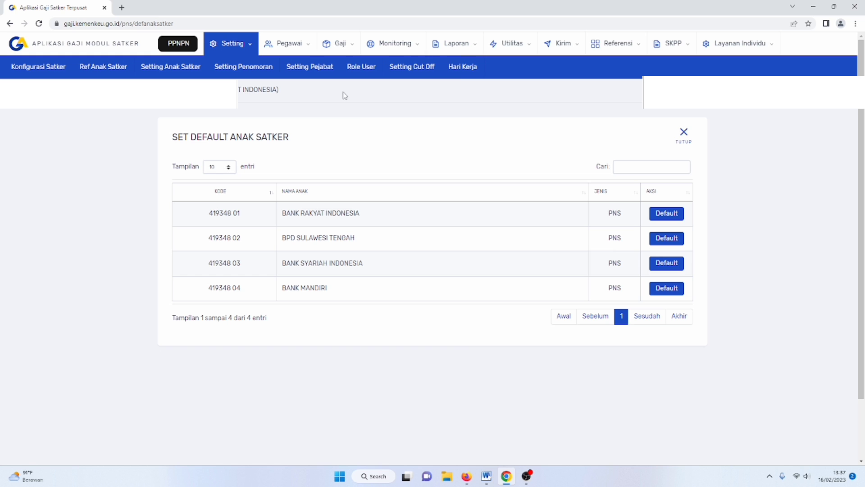
- Delete the returned January 2023 meal allowance record in Proses Uang Makan and refresh the list
left_click(346, 46)
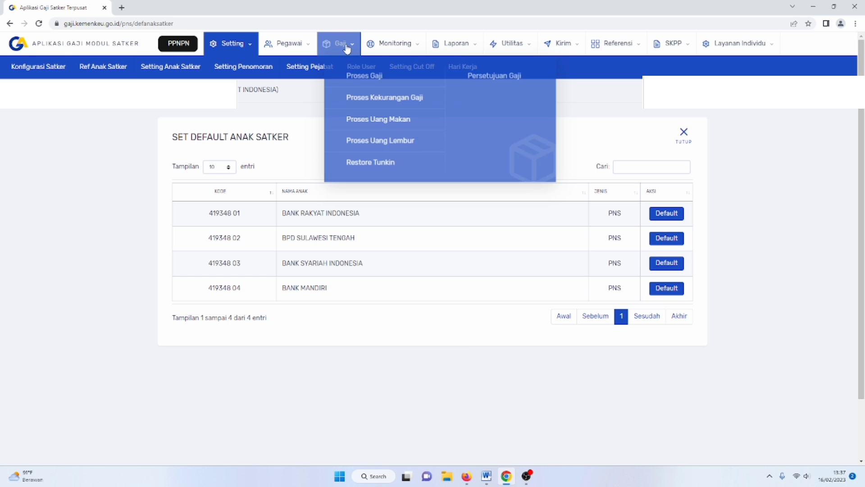
left_click(360, 118)
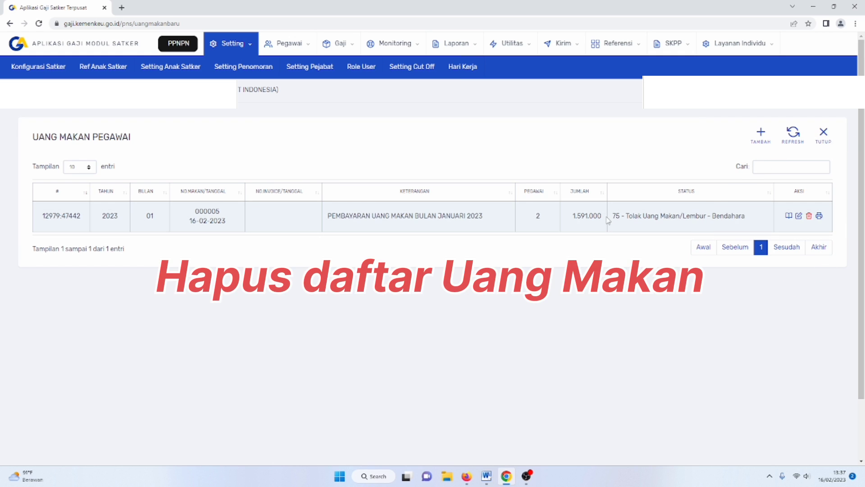
left_click(808, 217)
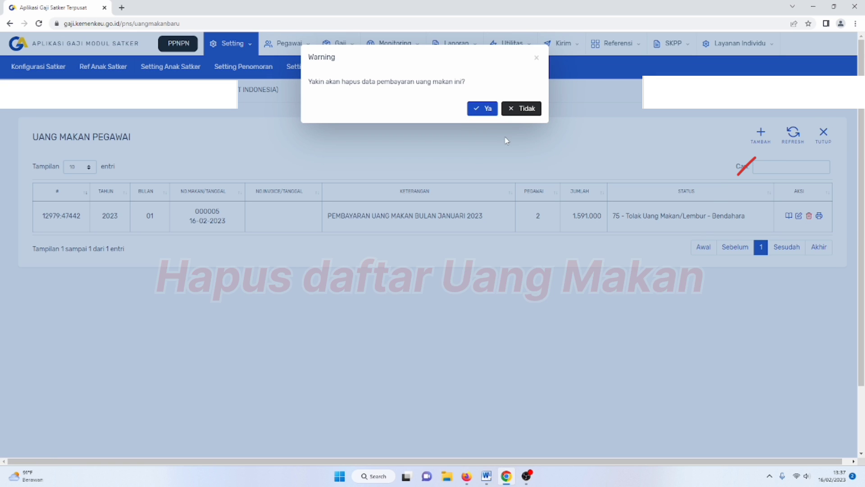
left_click(488, 111)
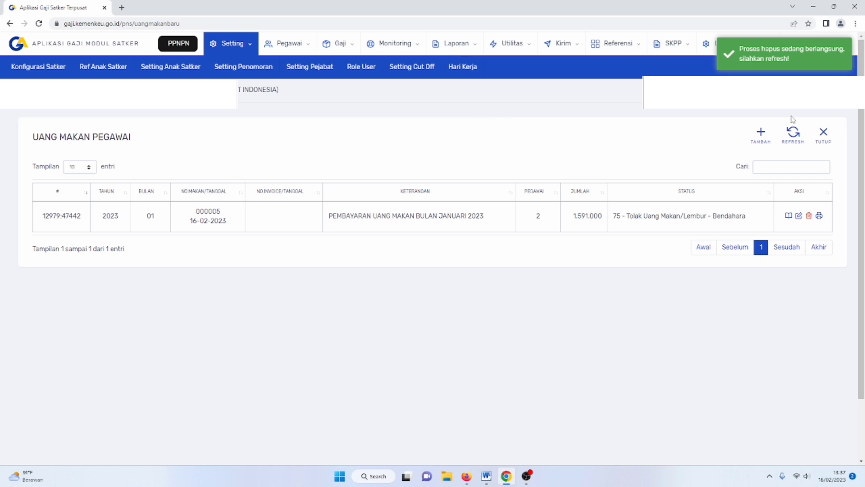
left_click(793, 133)
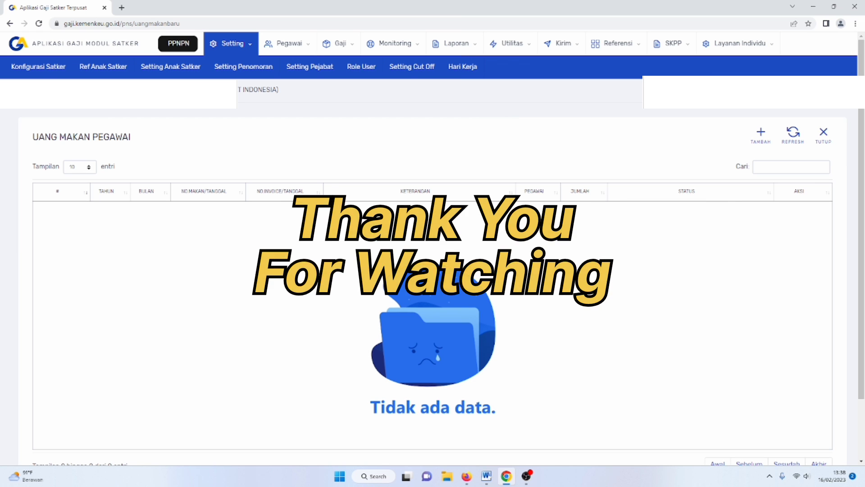
- Log out of the PPABP account and close the browser
left_click(794, 207)
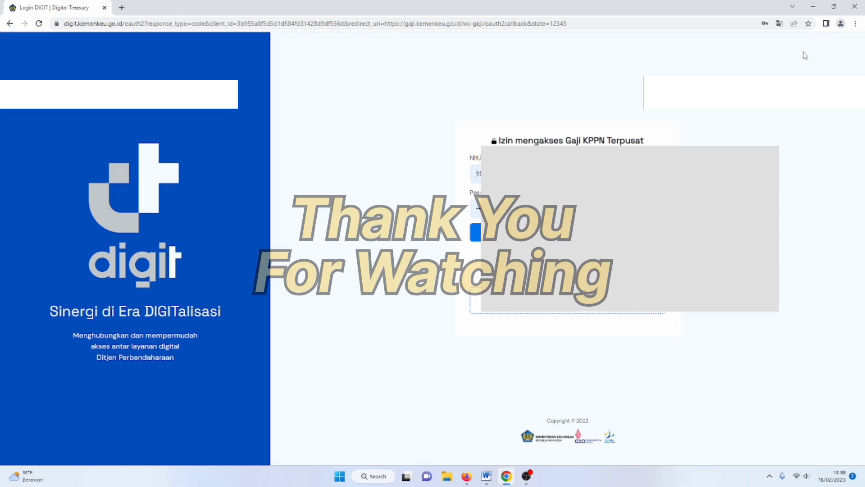
left_click(862, 8)
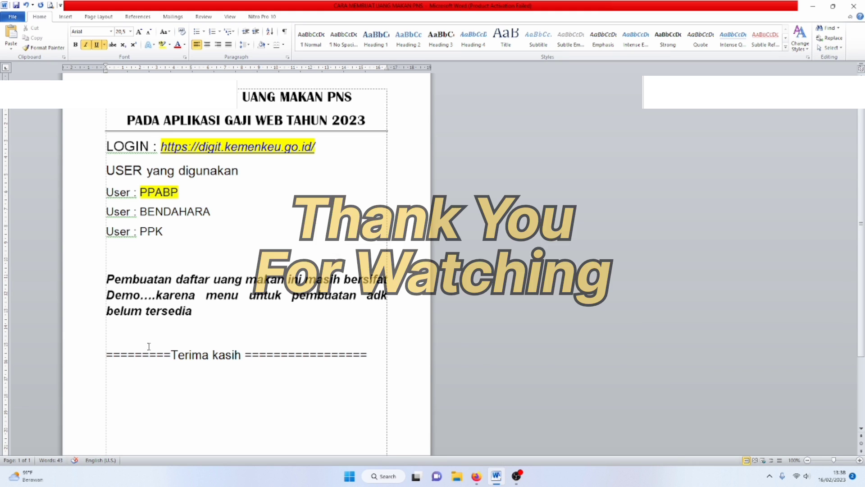
- Select the bold italic note paragraph beginning "Pembuatan daftar uang makan ini masih bersifat Demo" in the Word document to review it
left_click_drag(104, 280, 210, 314)
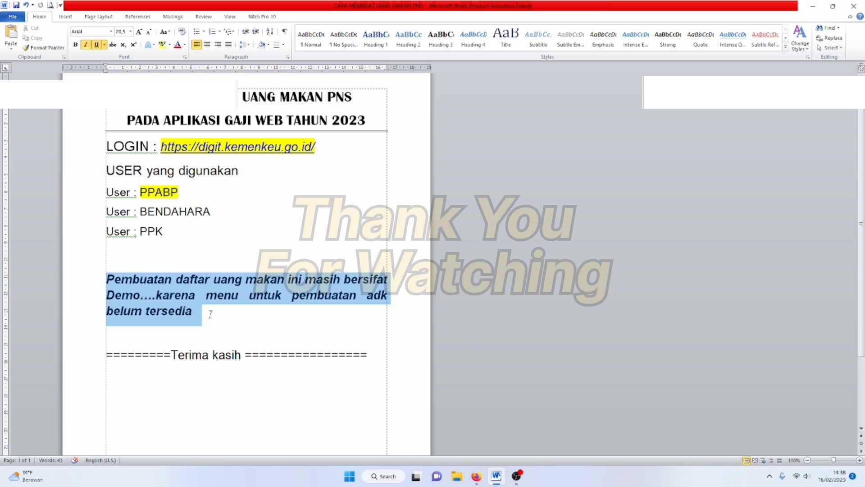
left_click(244, 330)
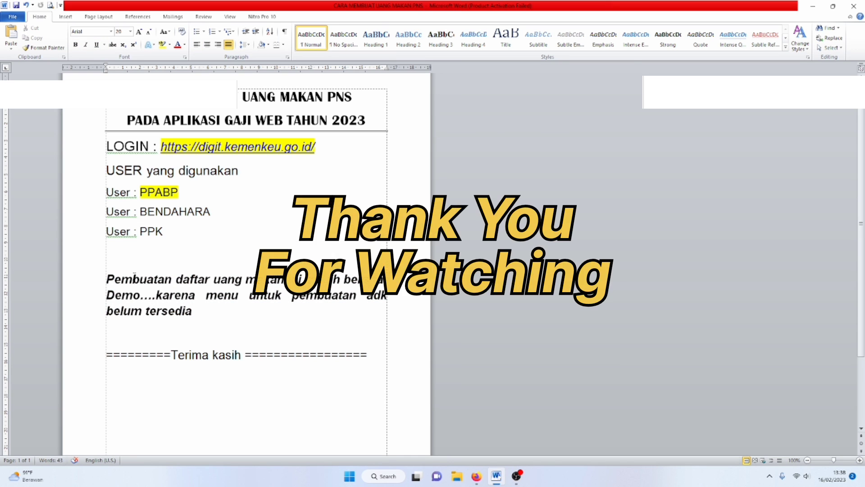
left_click_drag(107, 279, 209, 312)
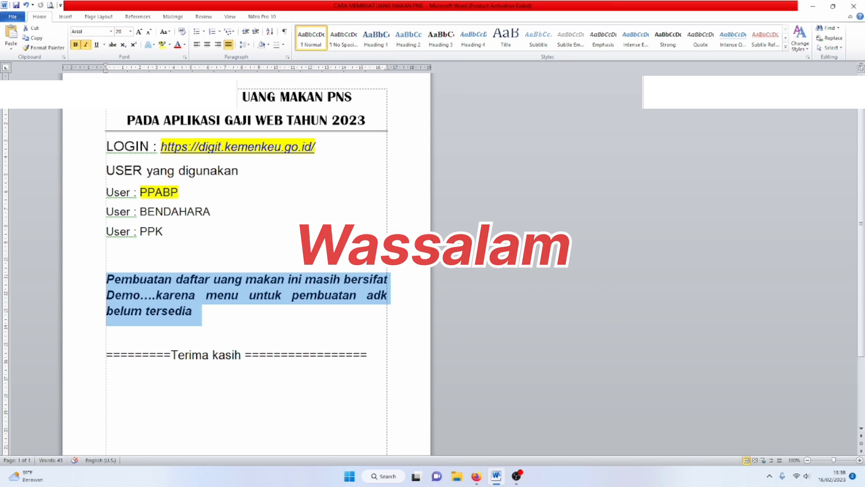